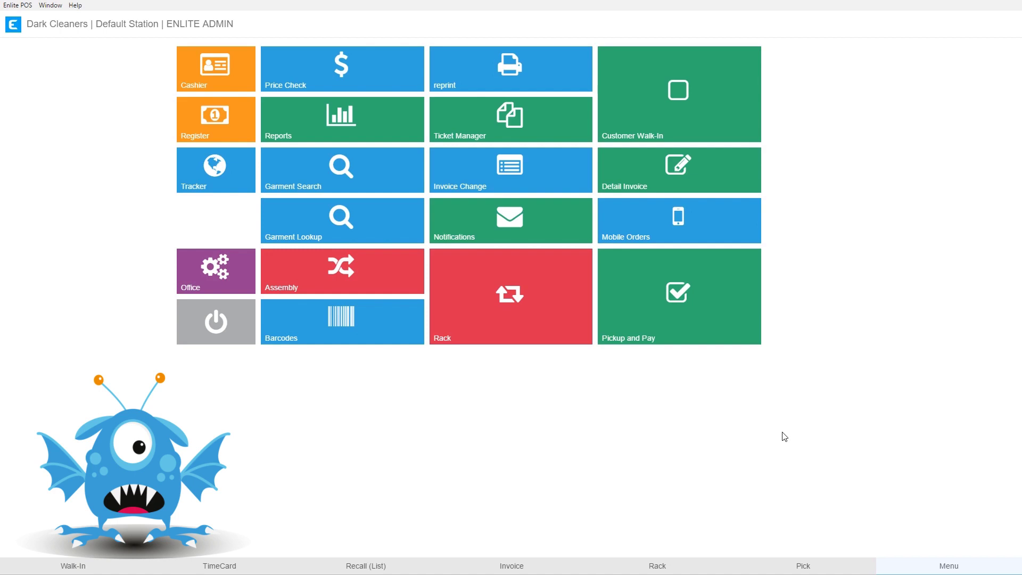
# Step: Begin an invoice change on an existing ticket from the main menu's Invoice Change tile
pyautogui.click(471, 179)
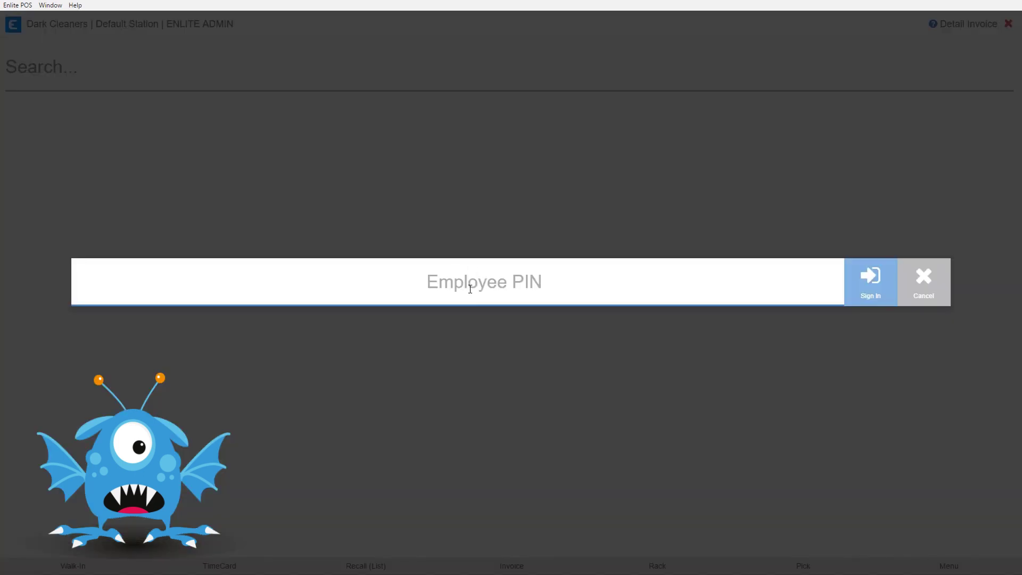
# Step: Sign in with the employee PIN and open ticket 832 from the search results
pyautogui.write('1234')
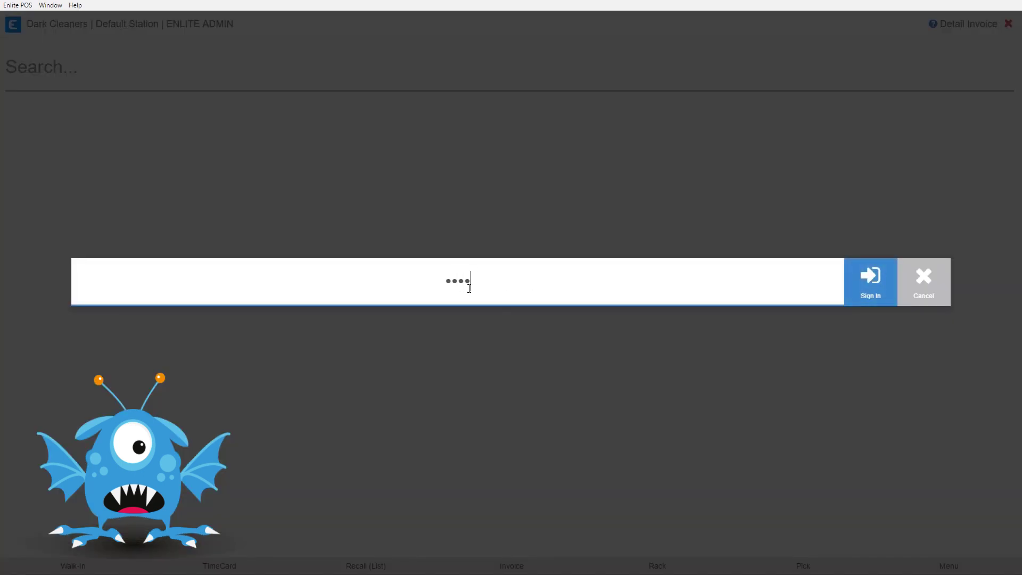
pyautogui.press('Return')
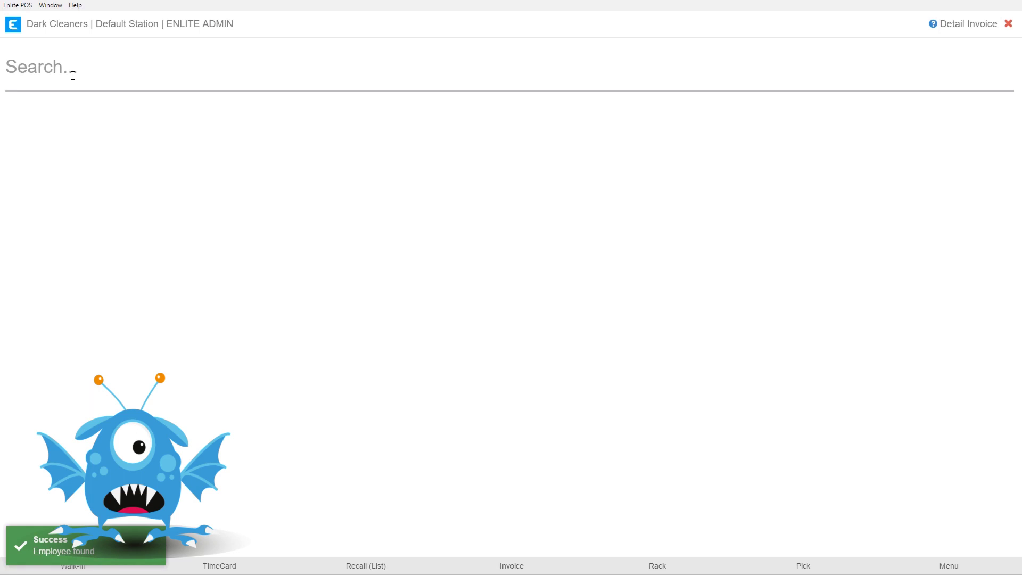
pyautogui.write('832')
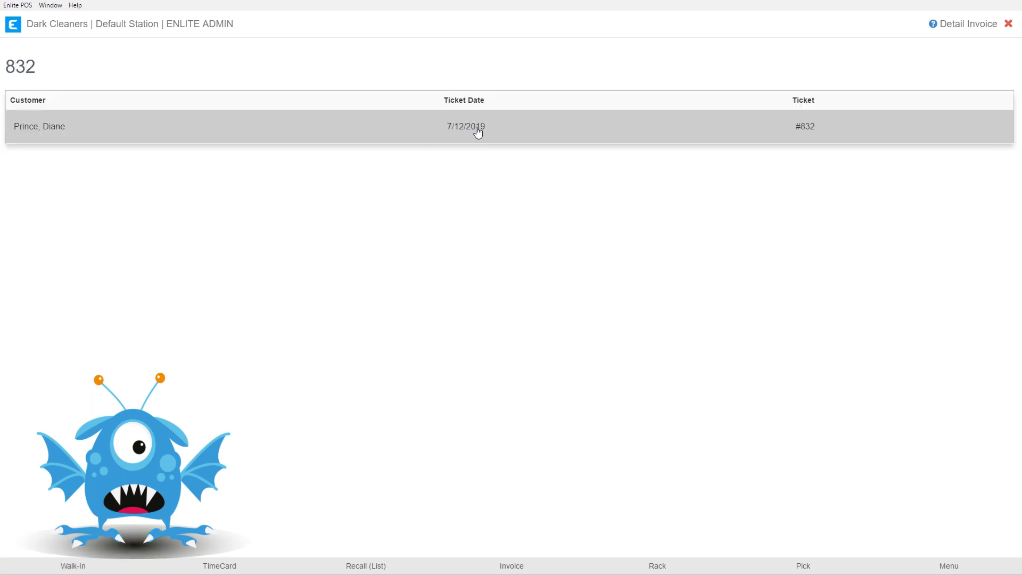
pyautogui.click(478, 130)
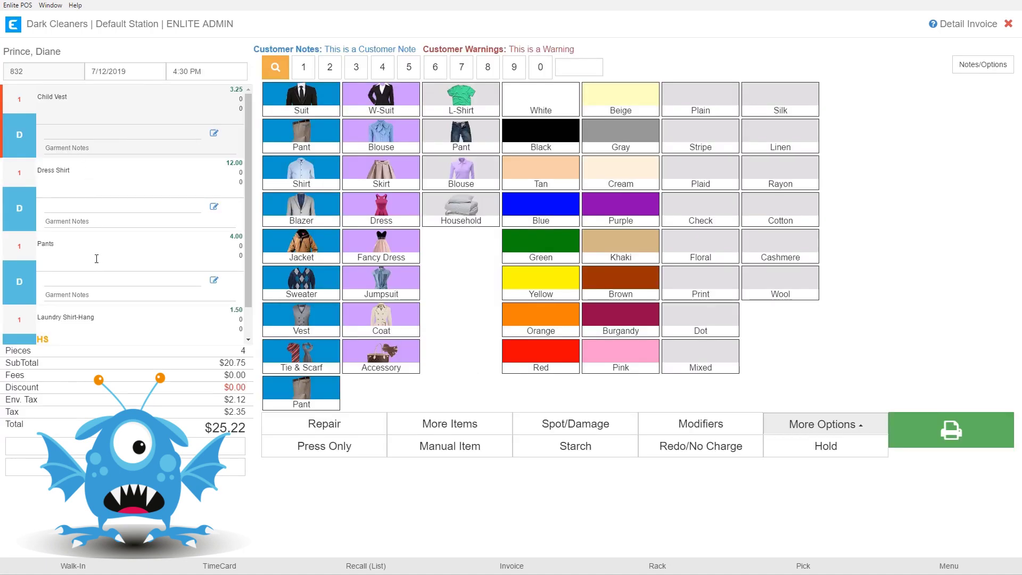
# Step: Add Blouse - Regular and a Pants Hem repair with cleaning to ticket 832, then open the Invoice Manager
pyautogui.click(372, 140)
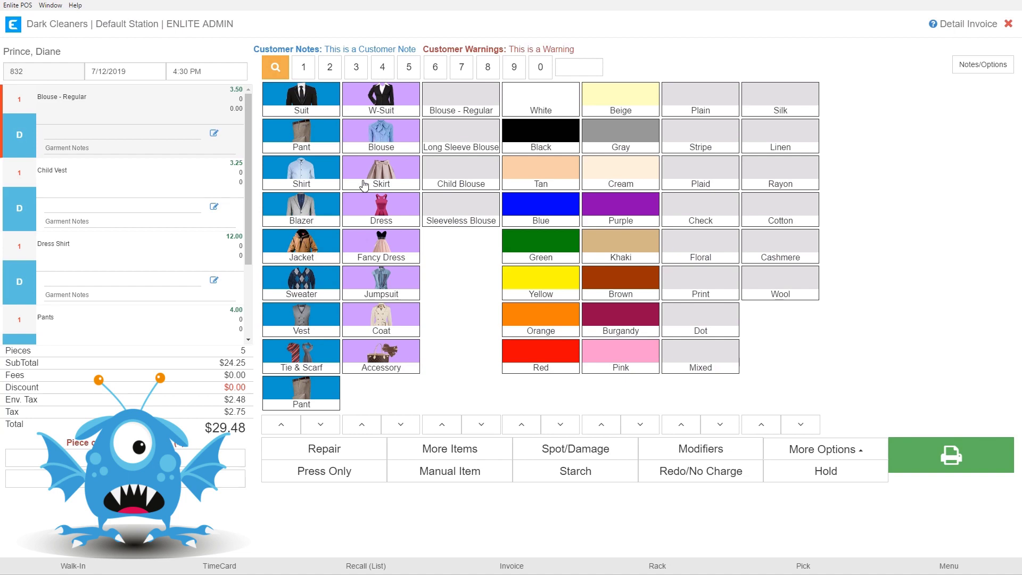
pyautogui.scroll(-1, 180, 163)
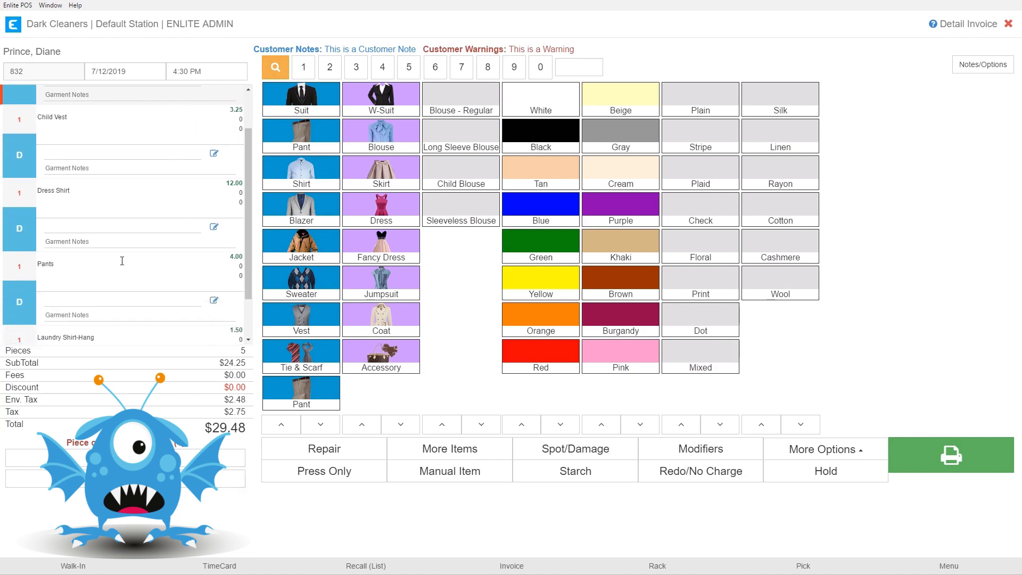
pyautogui.click(104, 281)
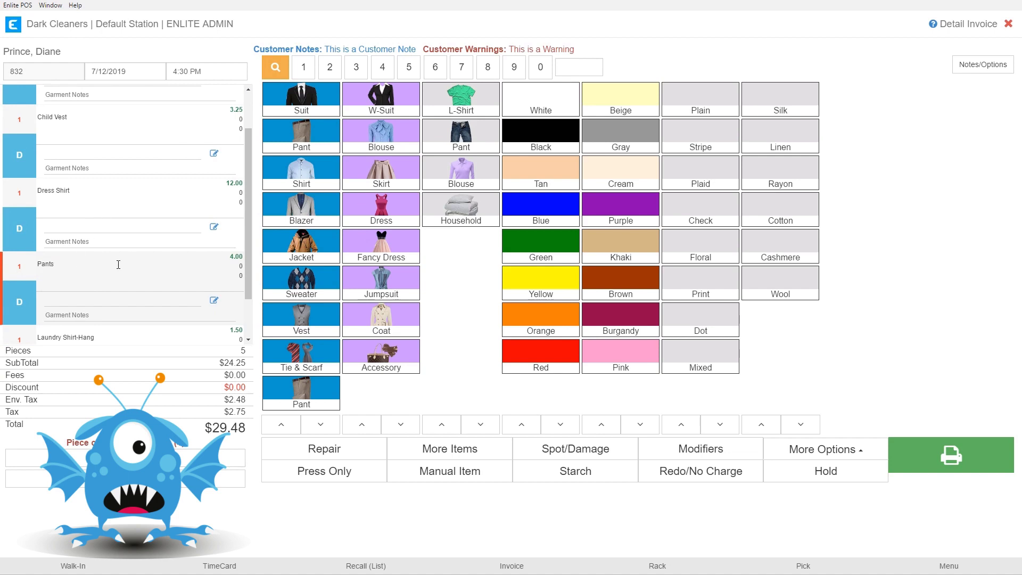
pyautogui.click(326, 451)
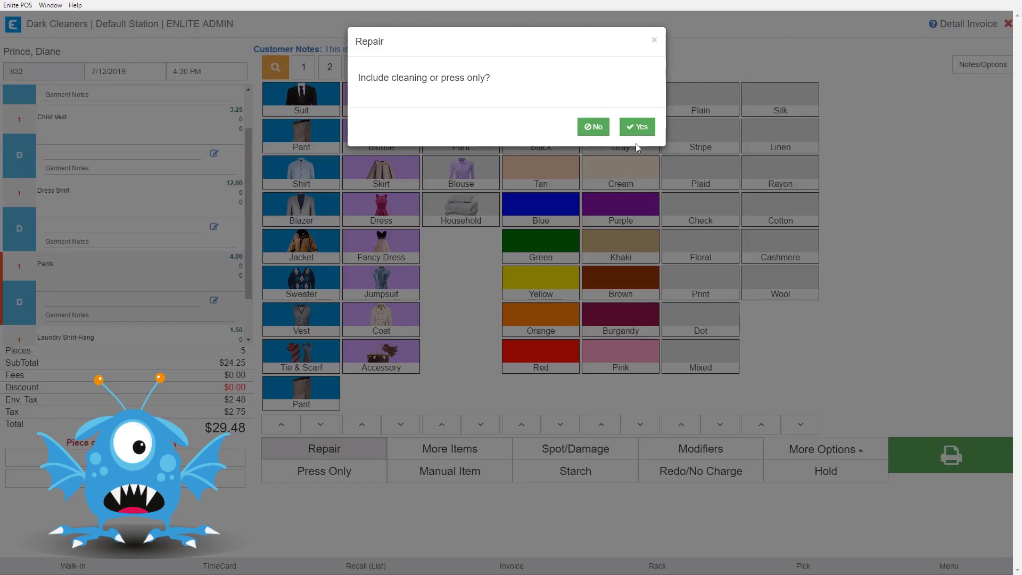
pyautogui.click(626, 131)
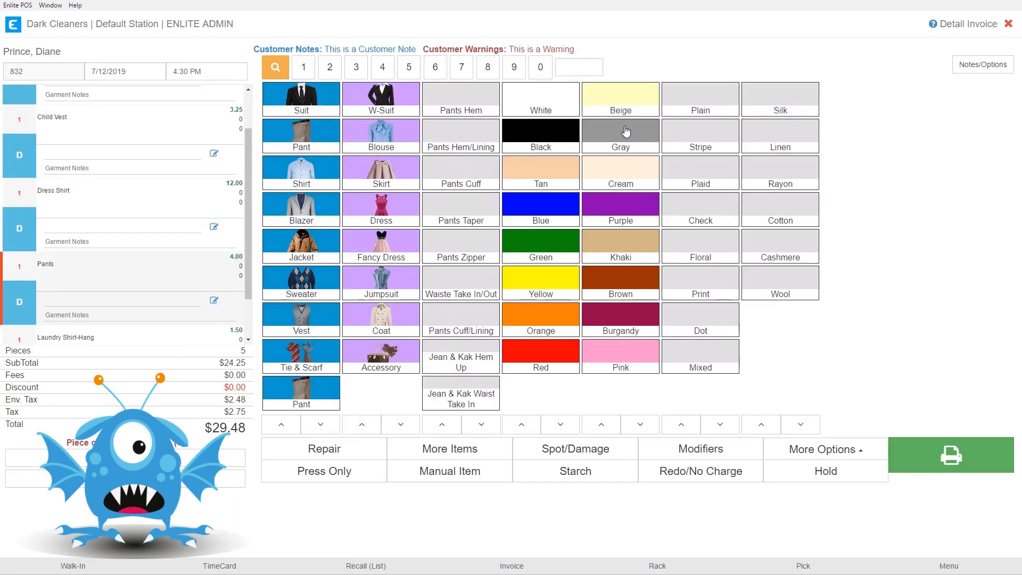
pyautogui.click(466, 102)
pyautogui.scroll(-2, 119, 207)
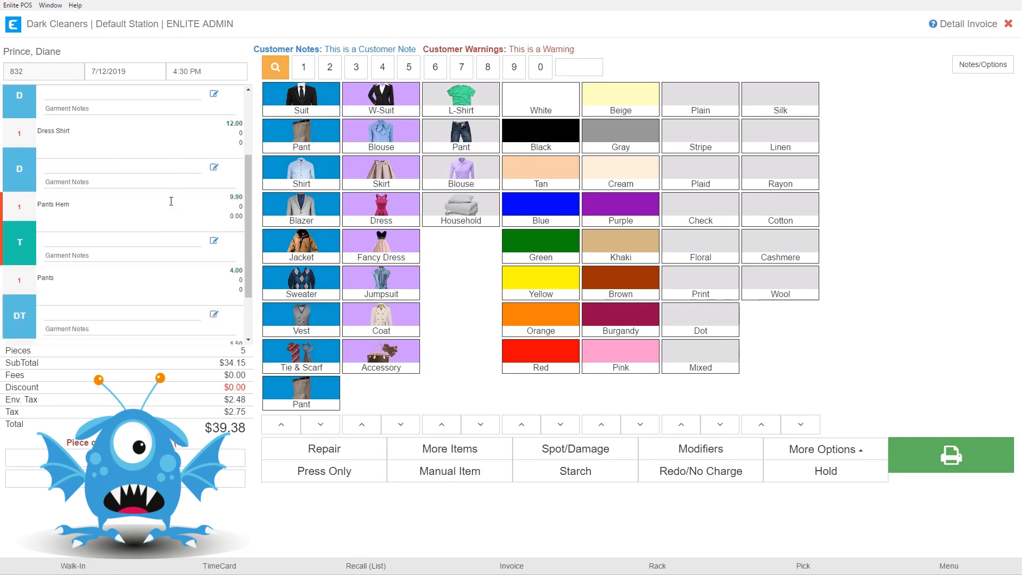
pyautogui.scroll(3, 122, 213)
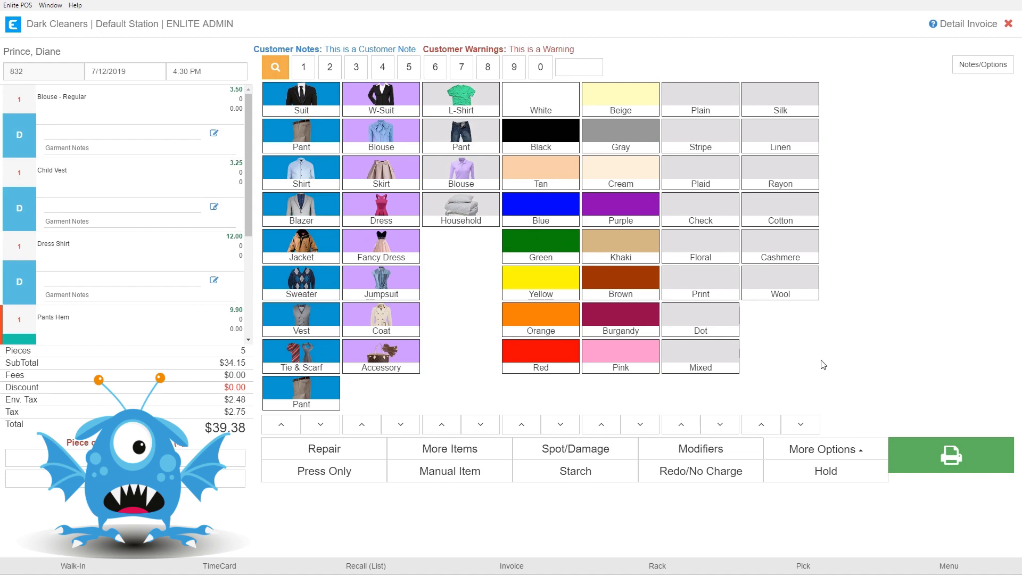
pyautogui.click(930, 458)
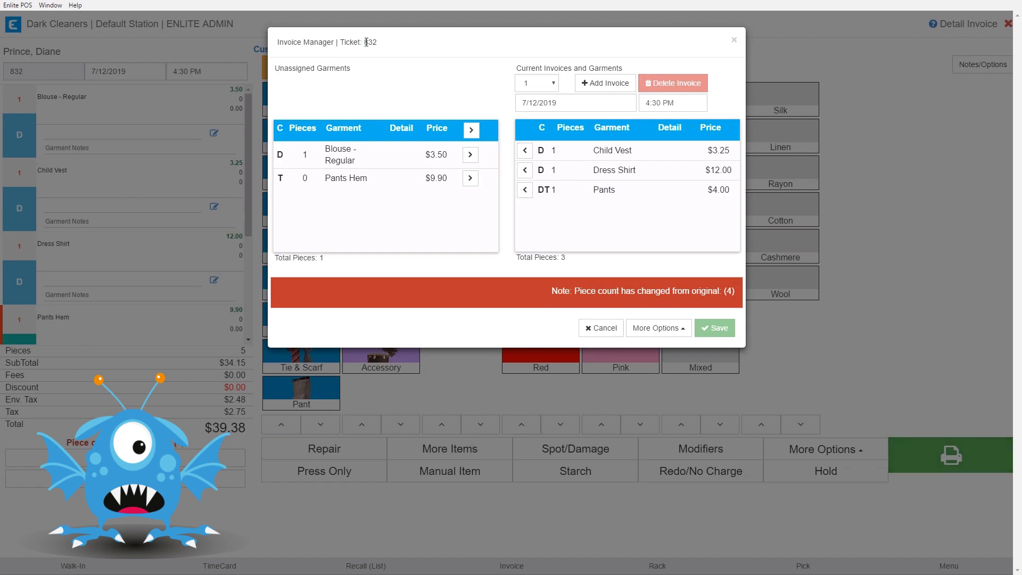
pyautogui.moveTo(365, 42); pyautogui.dragTo(378, 42)
pyautogui.click(452, 86)
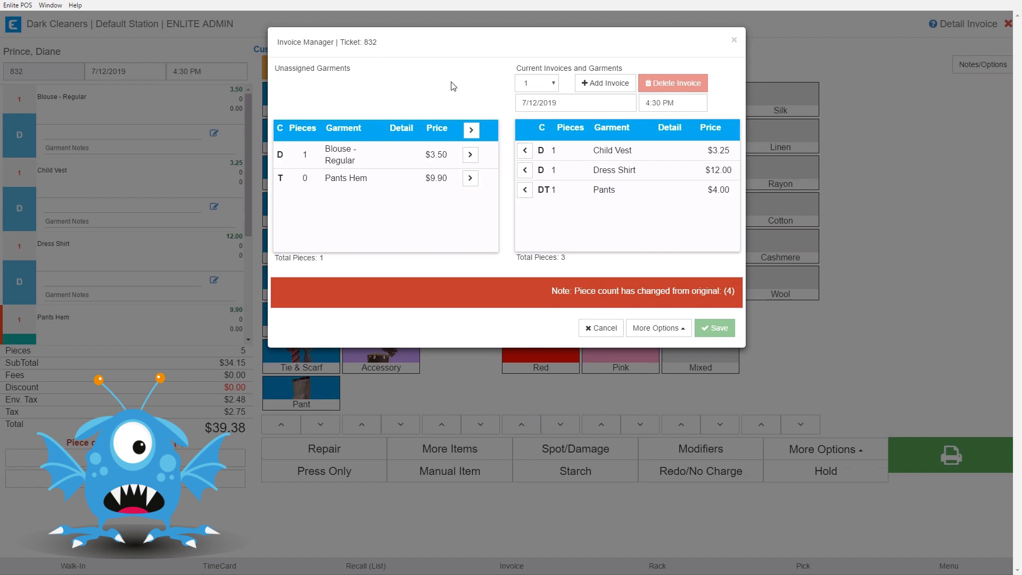
pyautogui.click(553, 84)
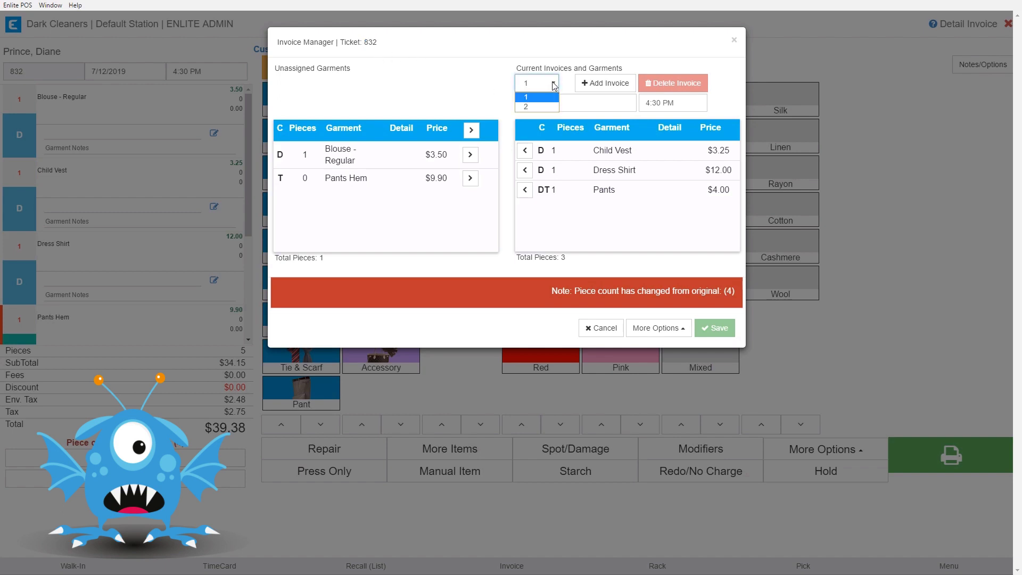
pyautogui.click(538, 107)
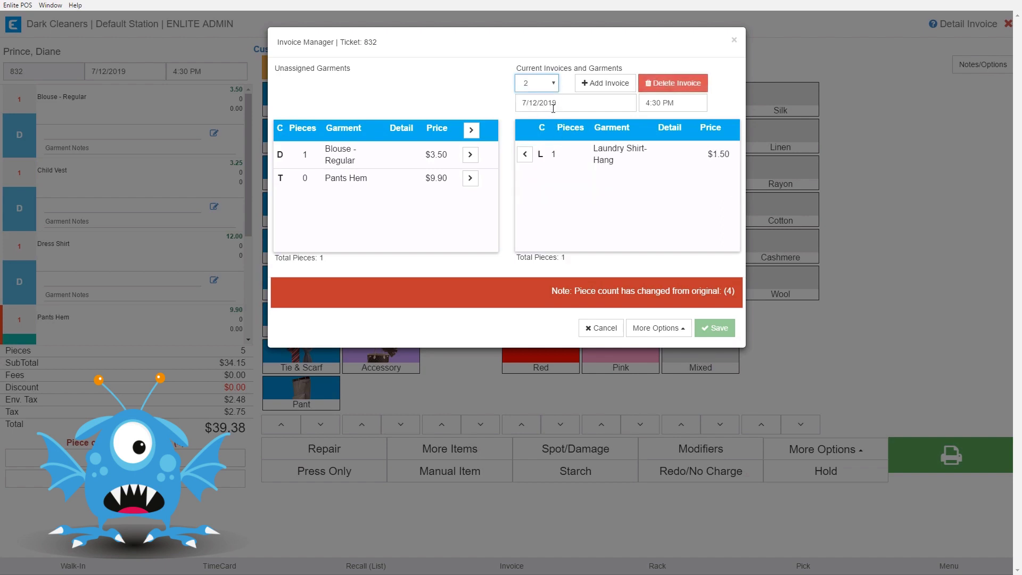
pyautogui.click(554, 84)
pyautogui.click(544, 98)
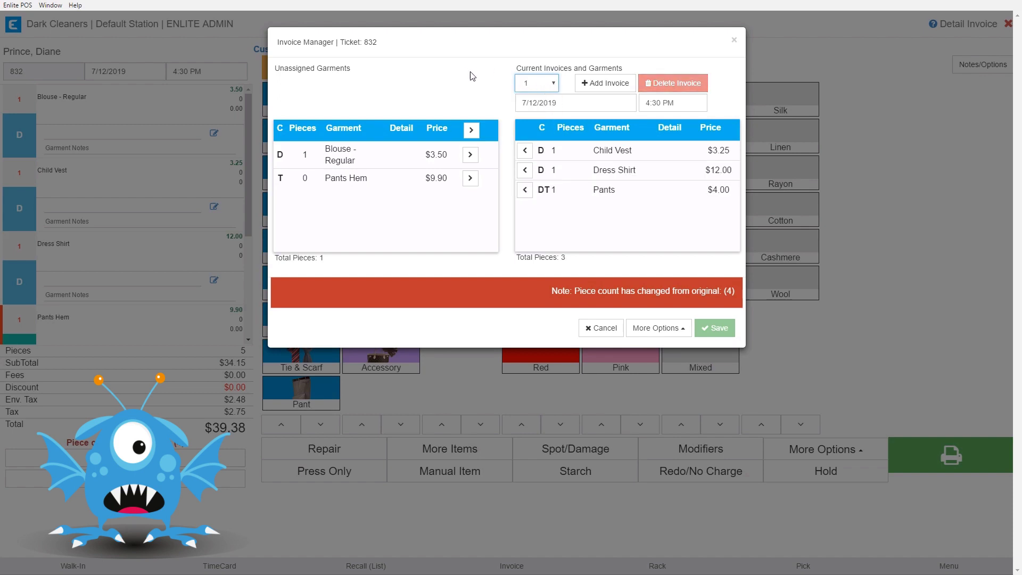
pyautogui.doubleClick(365, 42)
pyautogui.click(528, 108)
pyautogui.click(553, 84)
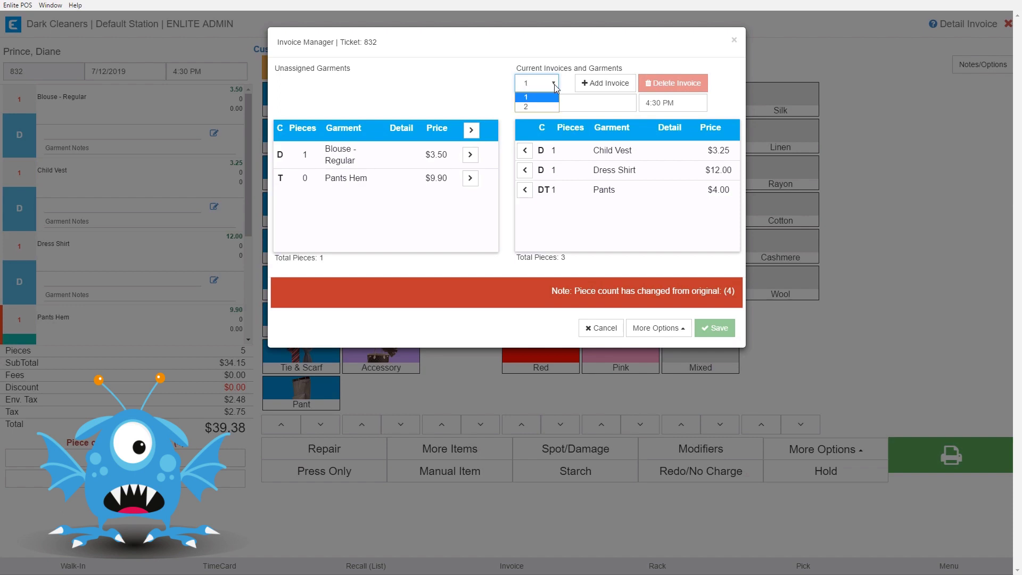
pyautogui.click(533, 107)
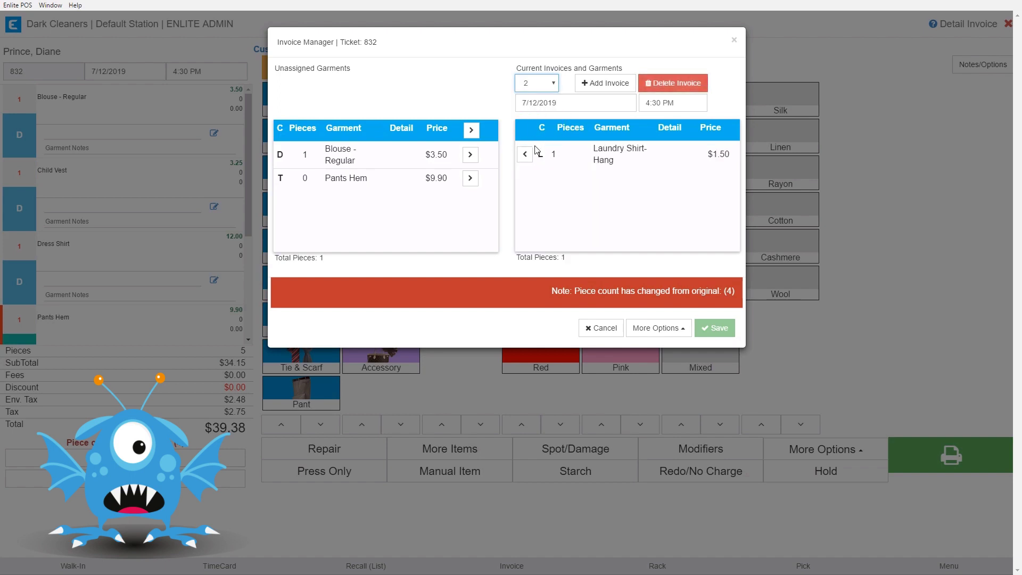
pyautogui.click(545, 88)
pyautogui.click(532, 98)
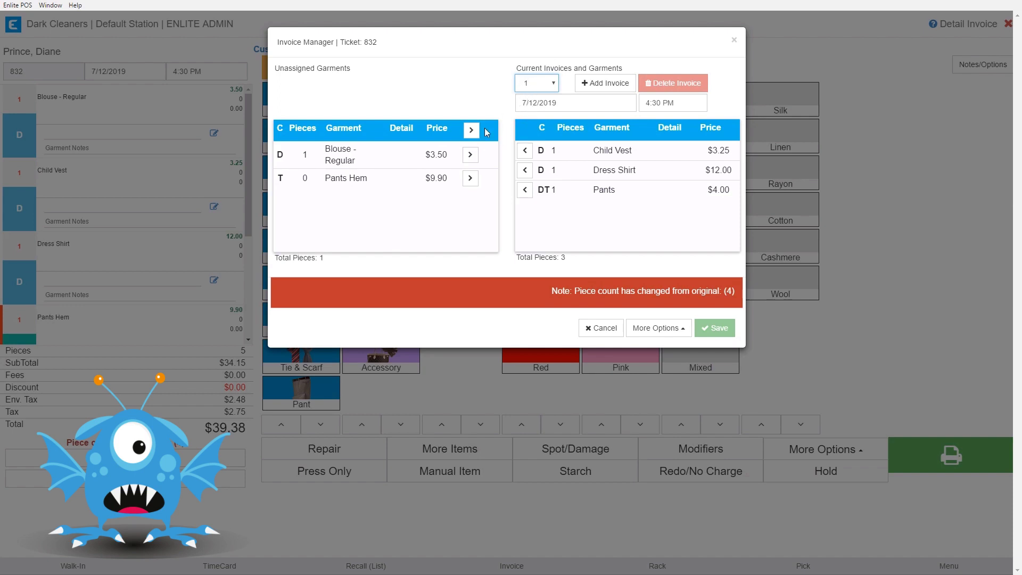
# Step: Put Blouse - Regular on invoice 1, remove the Pants from it, and add an empty invoice 3
pyautogui.click(469, 155)
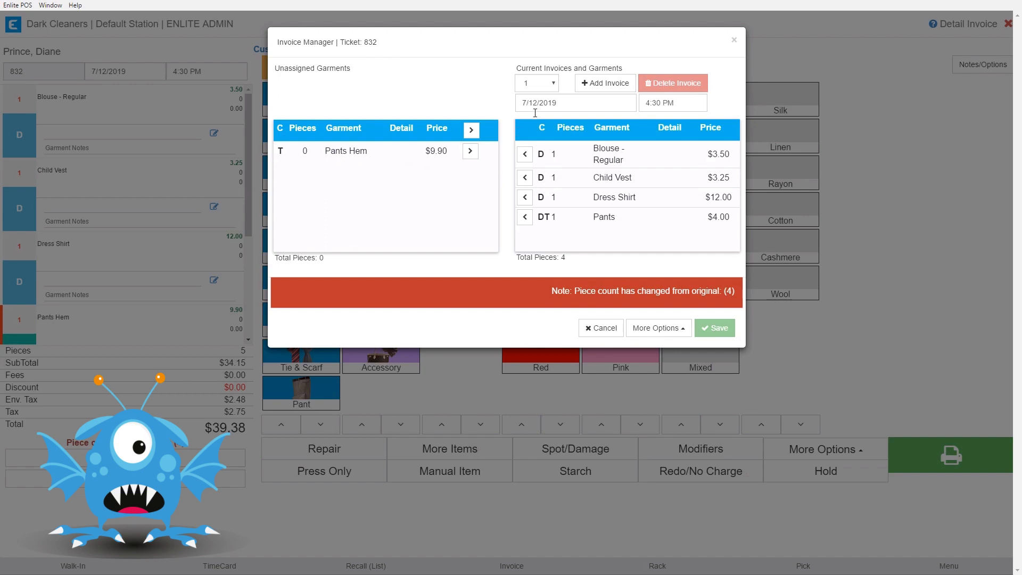
pyautogui.click(525, 219)
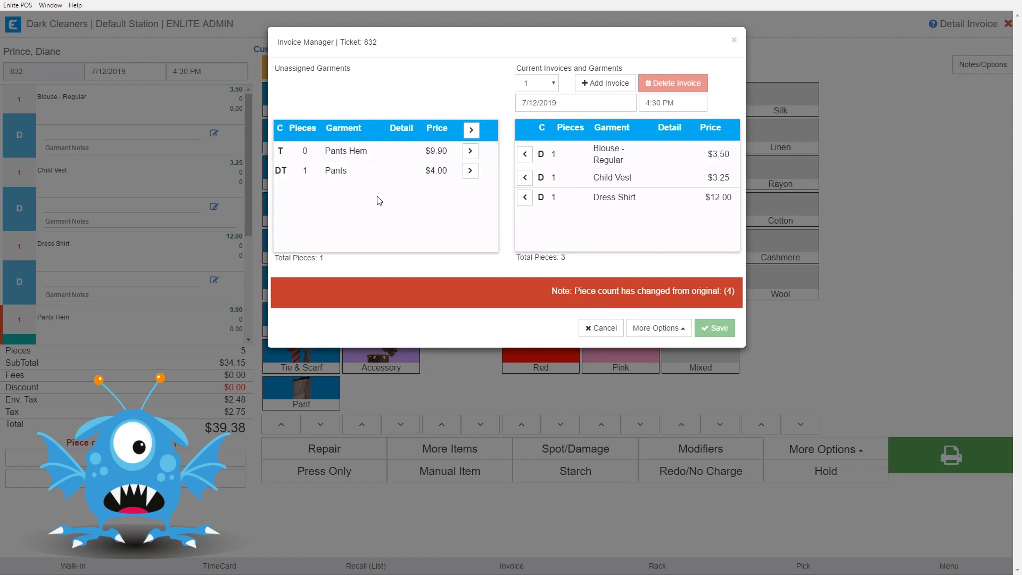
pyautogui.click(554, 85)
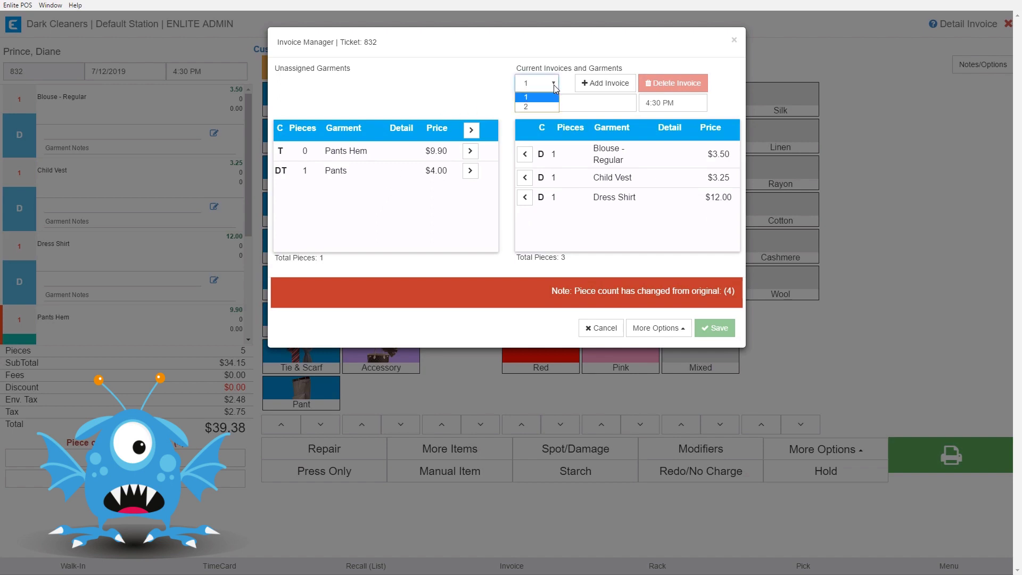
pyautogui.click(536, 107)
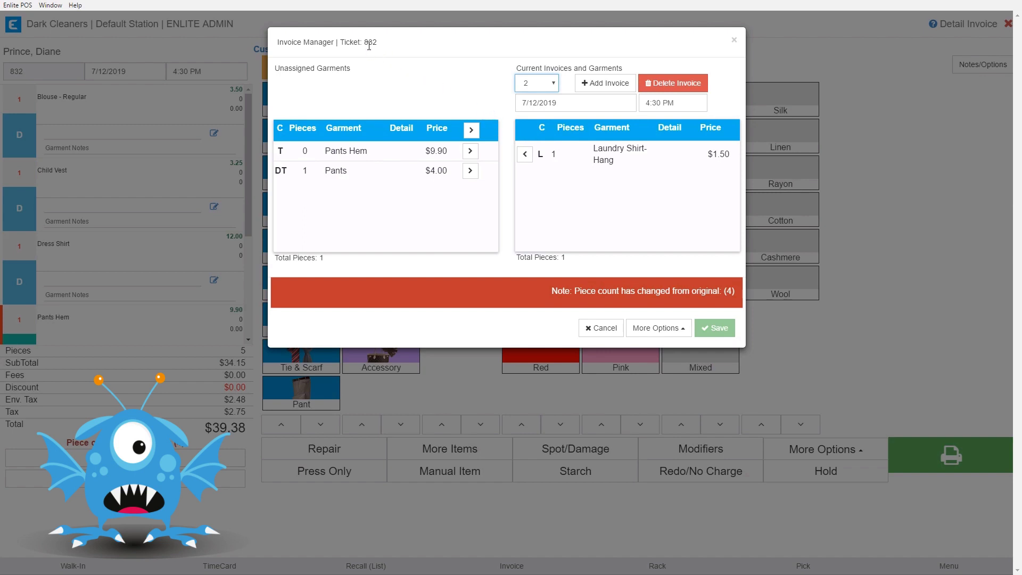
pyautogui.click(603, 85)
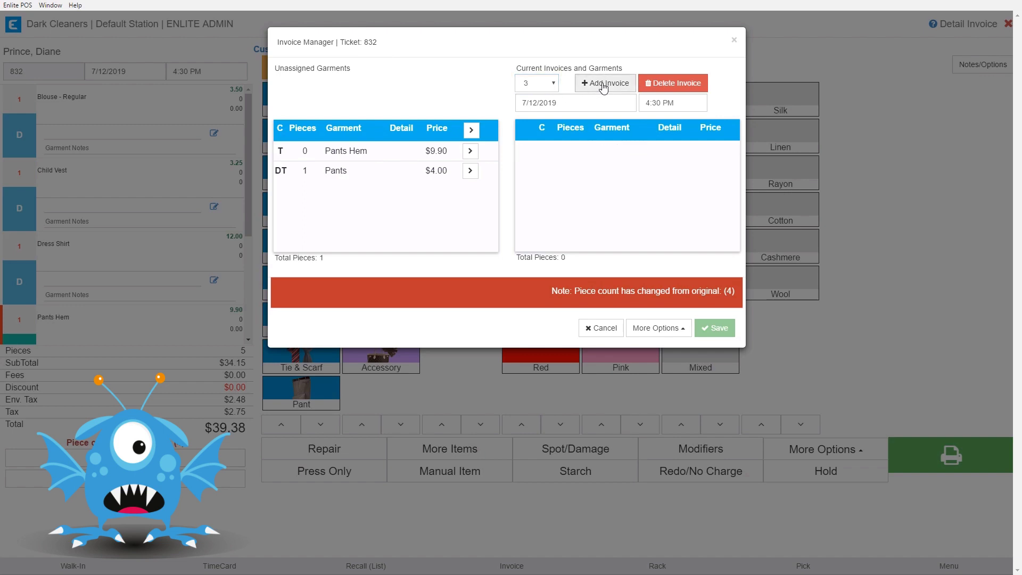
# Step: Assign Pants Hem to invoice 3 due 7/17/2019, and add an empty invoice 4
pyautogui.click(470, 153)
pyautogui.click(535, 102)
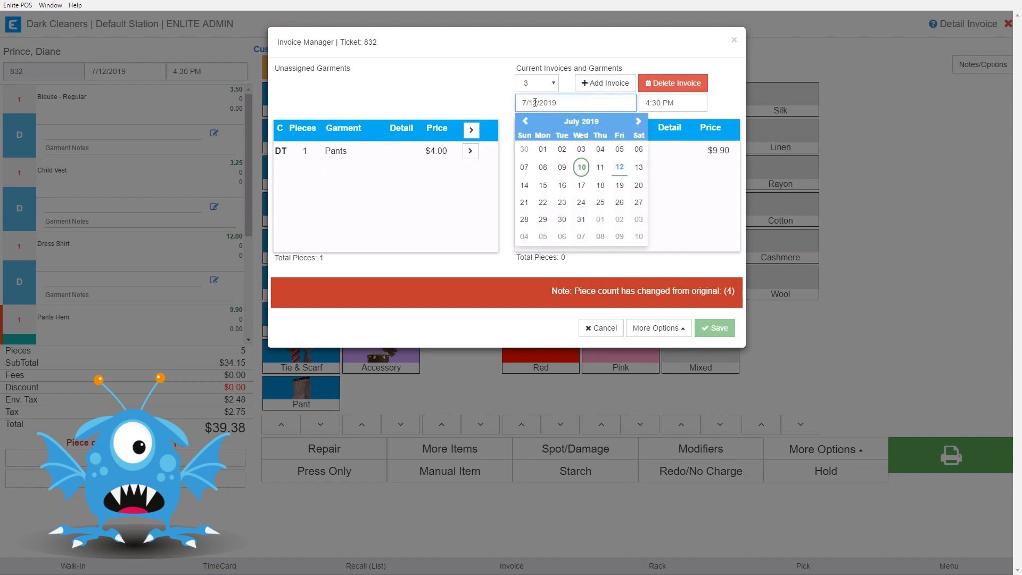
pyautogui.click(581, 187)
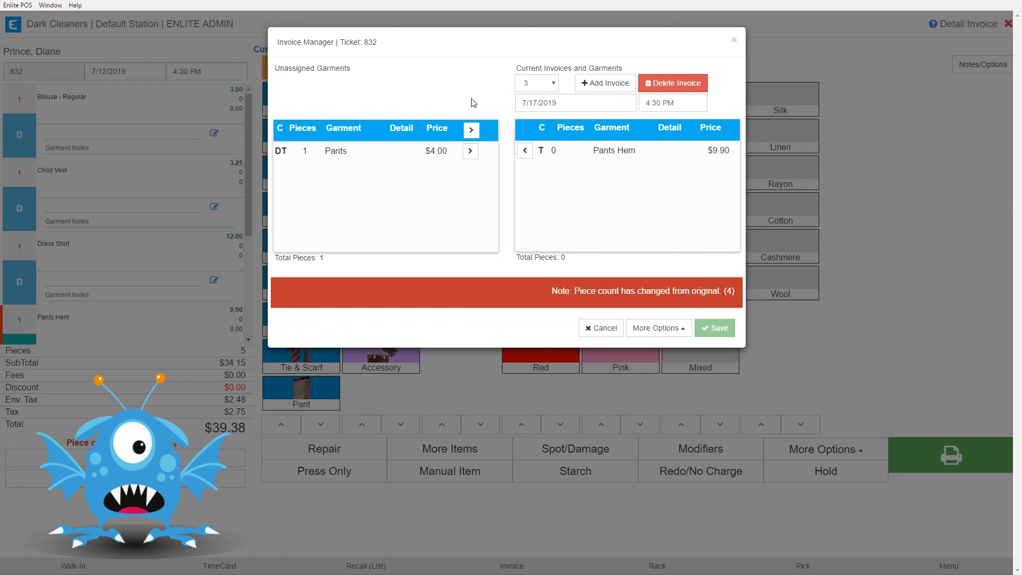
pyautogui.click(607, 87)
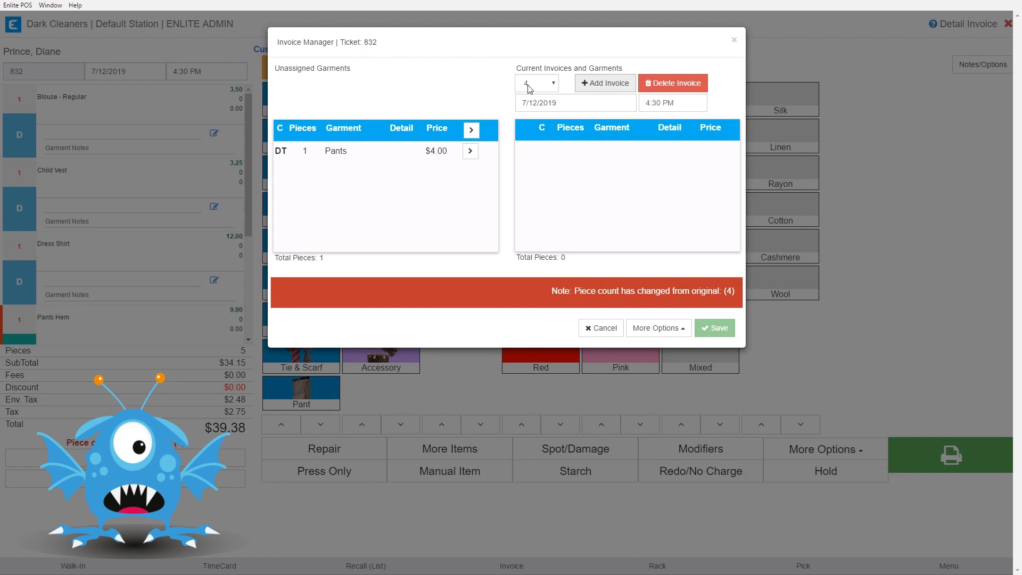
# Step: Assign the Pants to invoice 4 with a 7/17/2019 due date
pyautogui.click(470, 153)
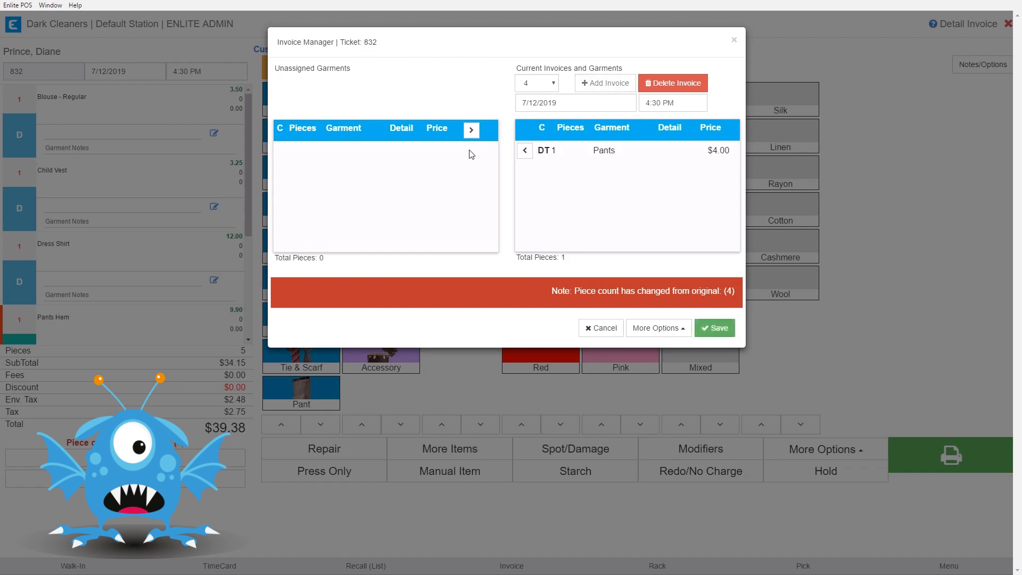
pyautogui.click(545, 102)
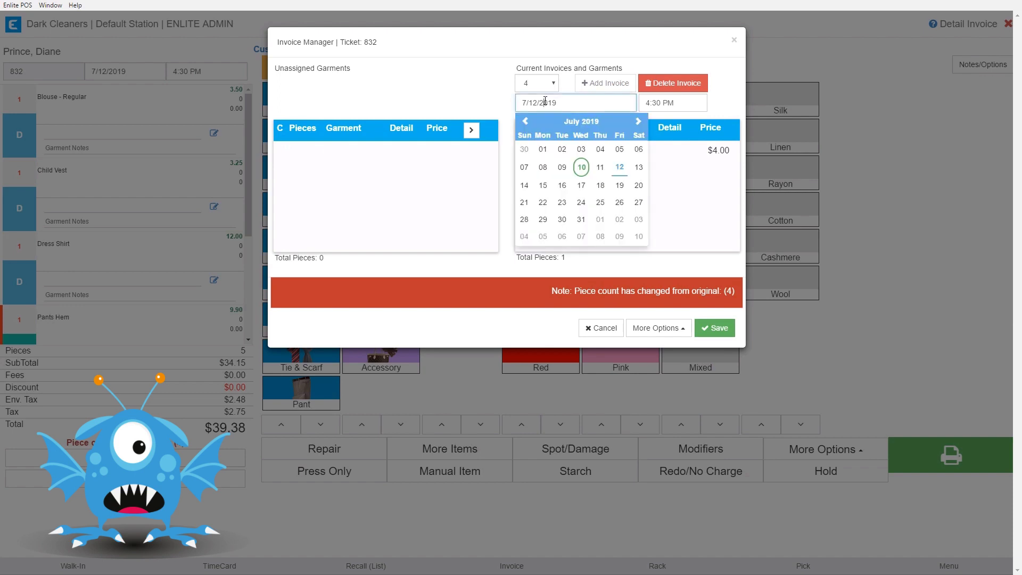
pyautogui.click(582, 186)
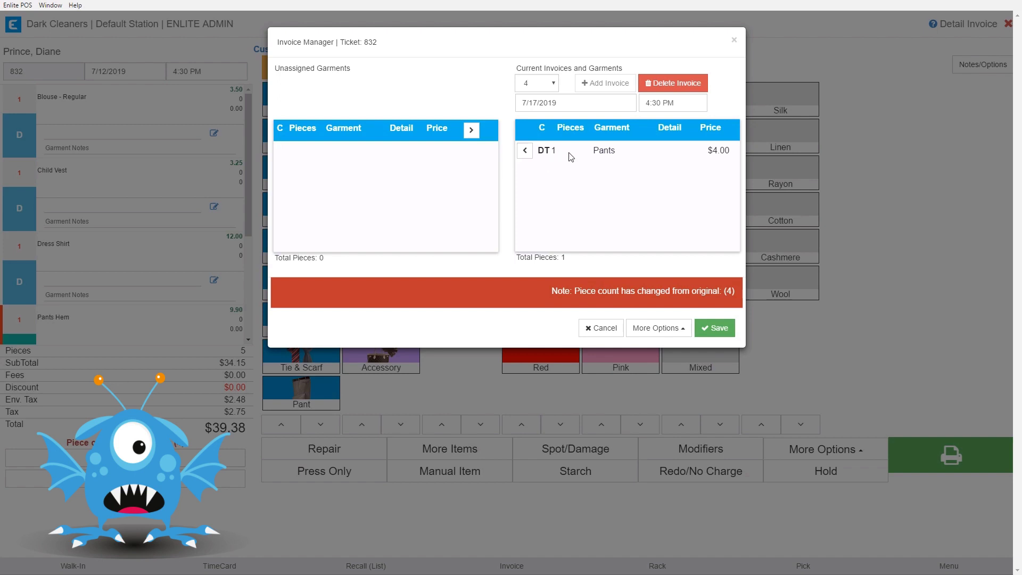
# Step: Review invoice 3's Pants Hem, then return to invoice 4
pyautogui.click(552, 85)
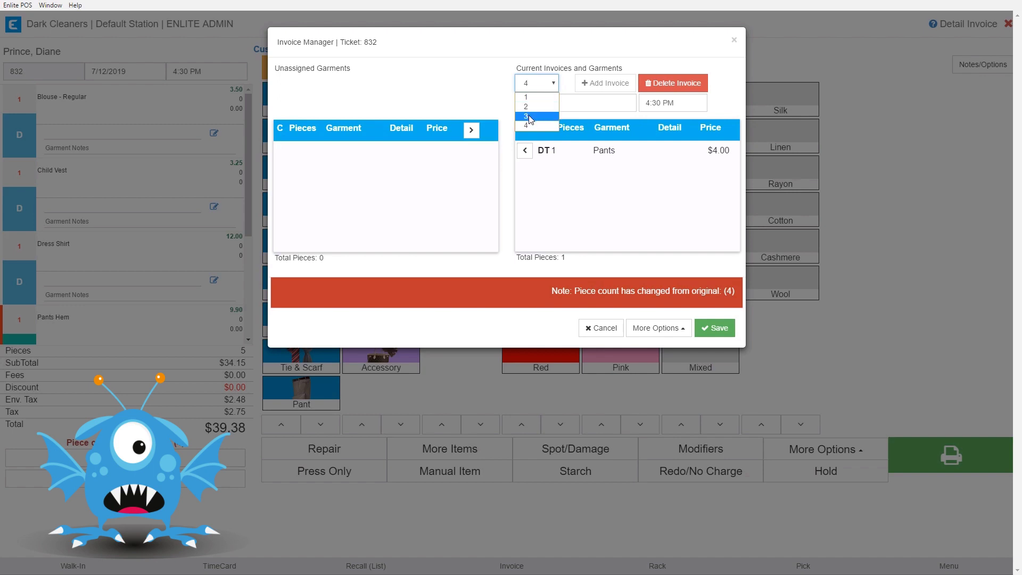
pyautogui.click(535, 124)
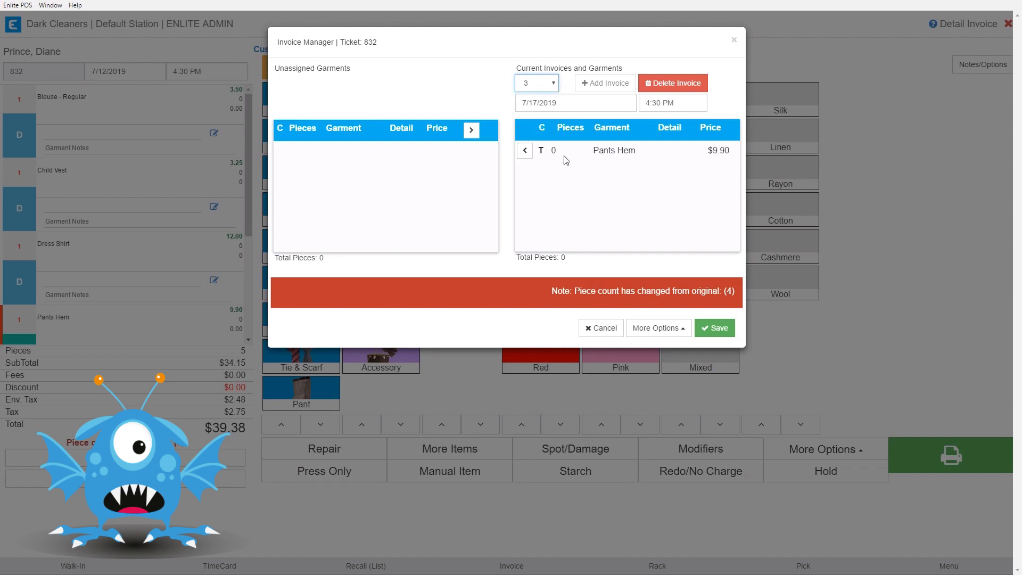
pyautogui.click(553, 89)
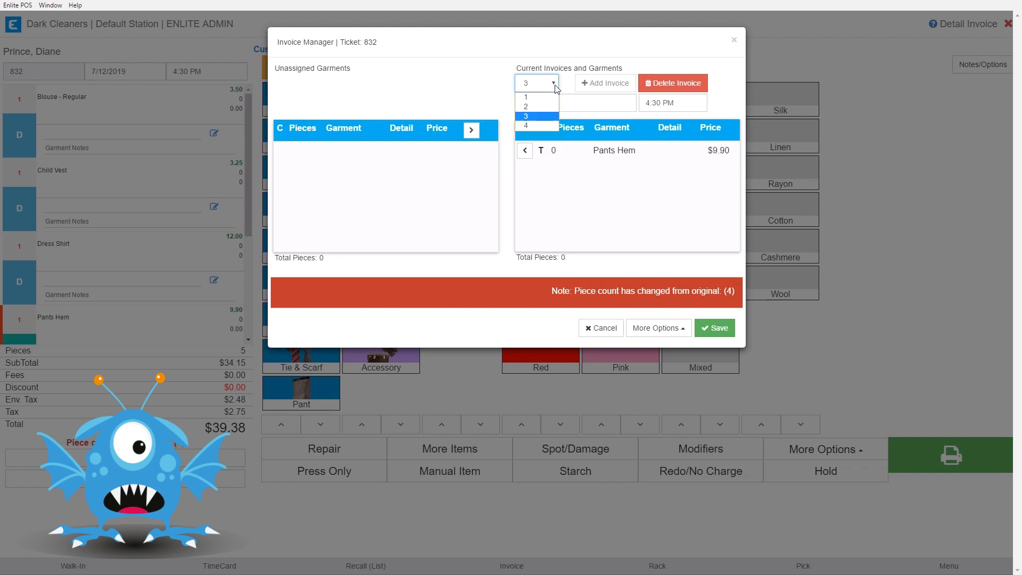
pyautogui.click(535, 126)
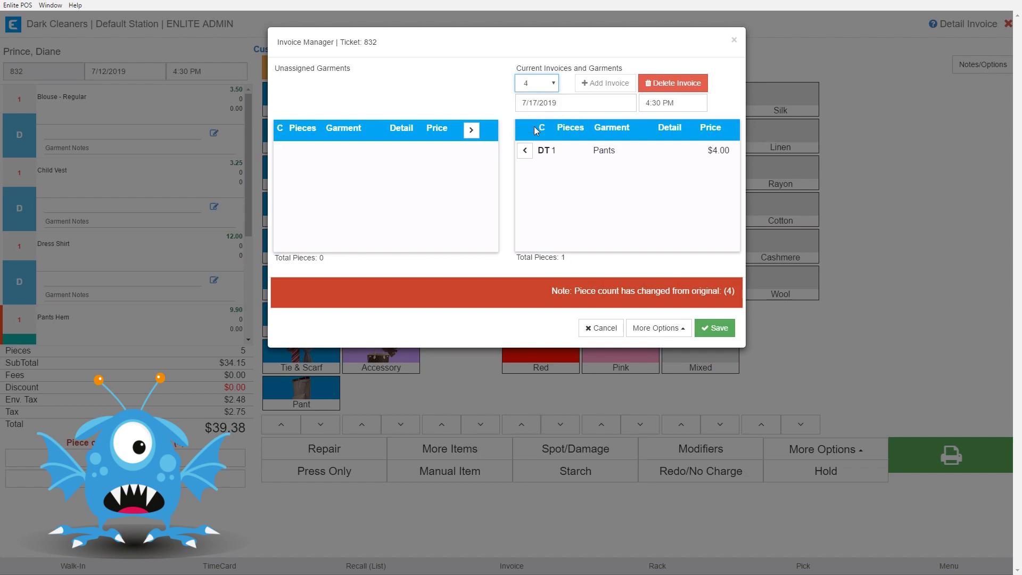
# Step: Delete invoice 4 and move the unassigned Pants onto invoice 3 with the Pants Hem
pyautogui.click(524, 151)
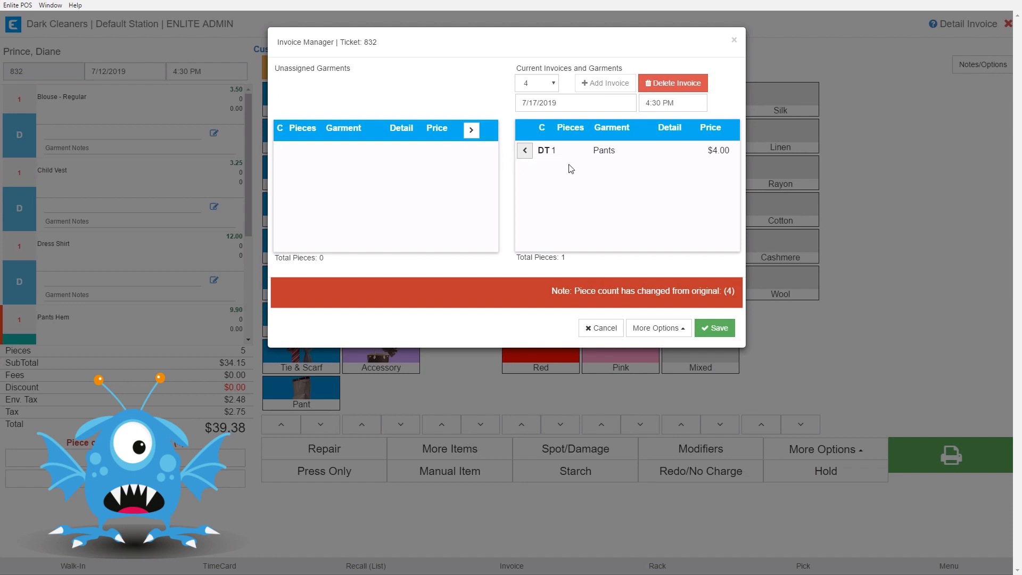
pyautogui.click(669, 83)
pyautogui.click(535, 84)
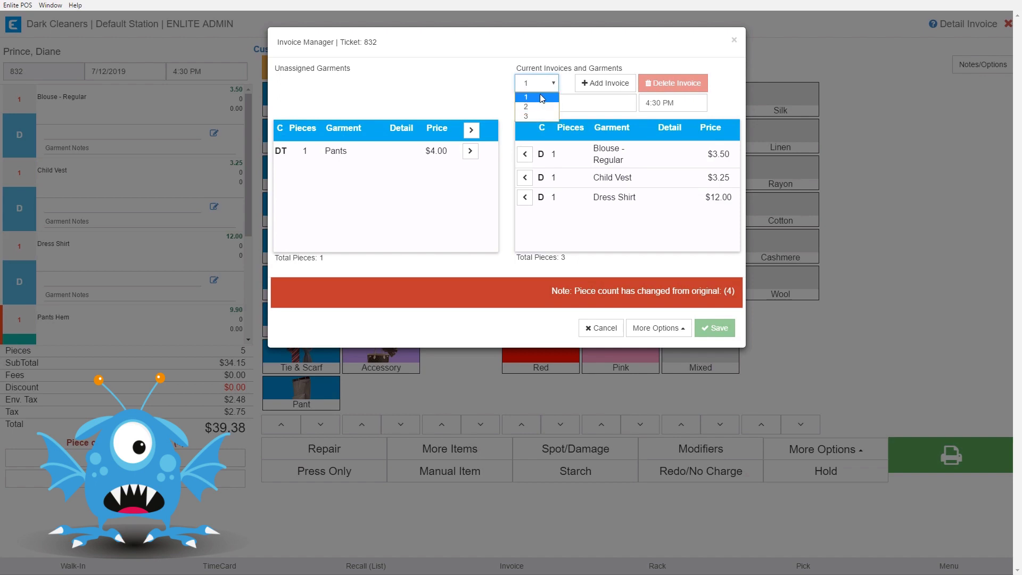
pyautogui.click(537, 116)
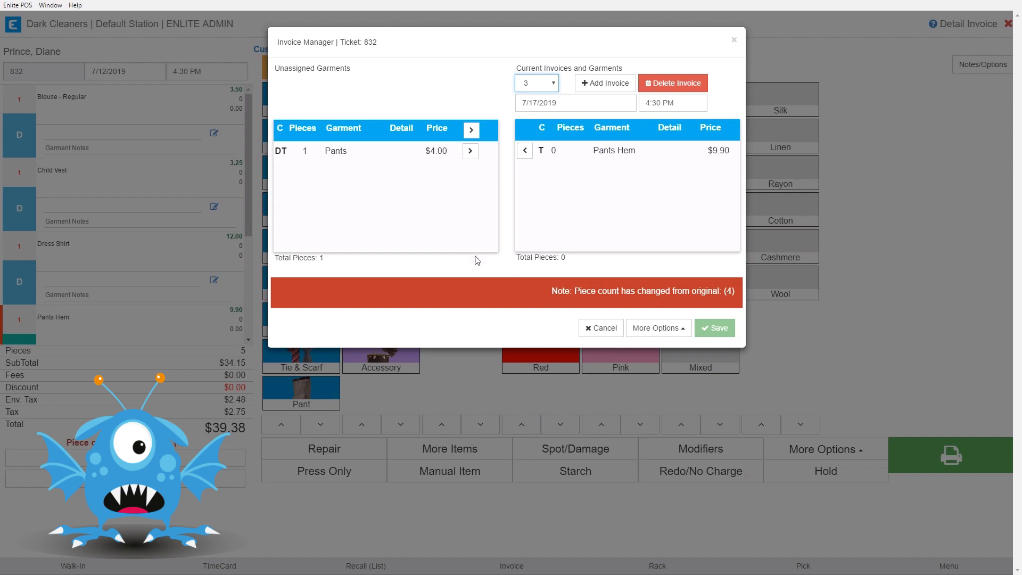
pyautogui.click(714, 328)
pyautogui.click(471, 154)
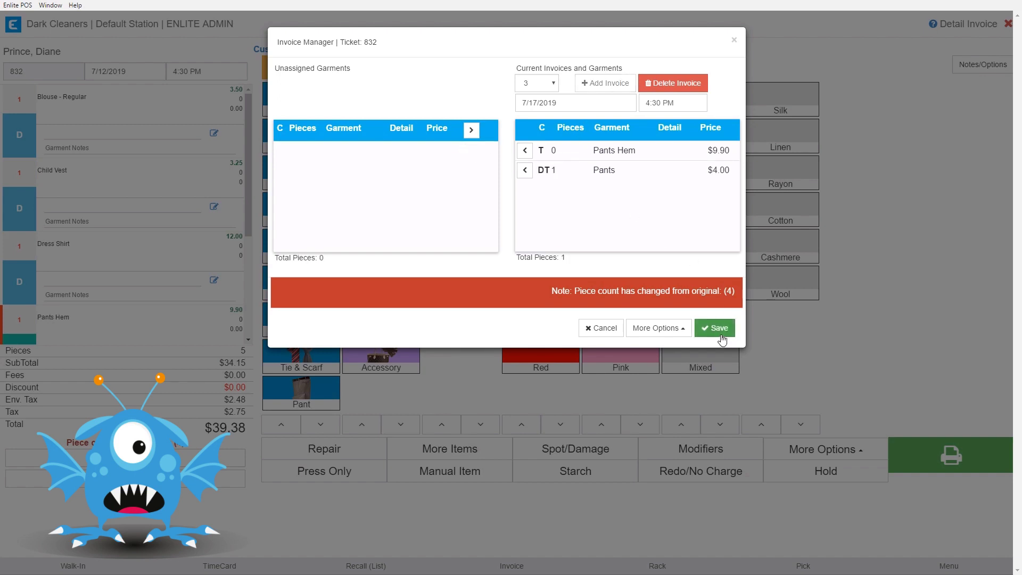
# Step: Set invoice 3's due date to July 18, 2019 and its due time to 5:00 PM
pyautogui.click(554, 101)
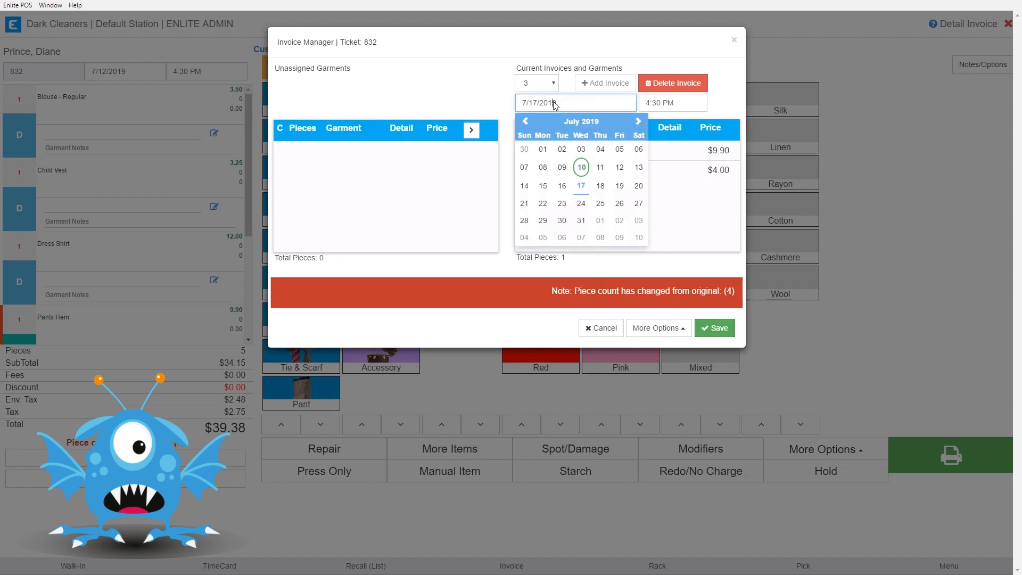
pyautogui.click(601, 187)
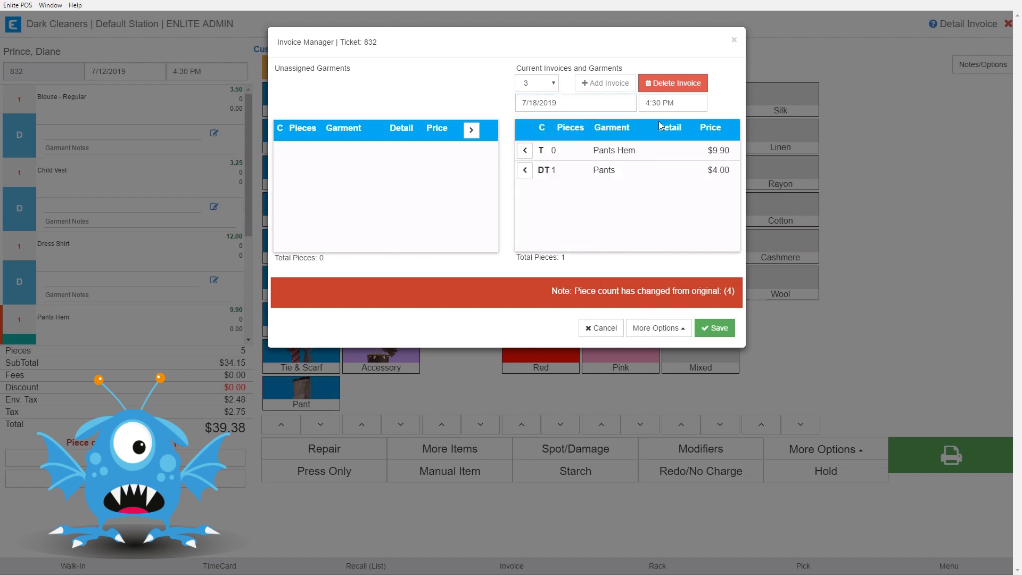
pyautogui.click(658, 104)
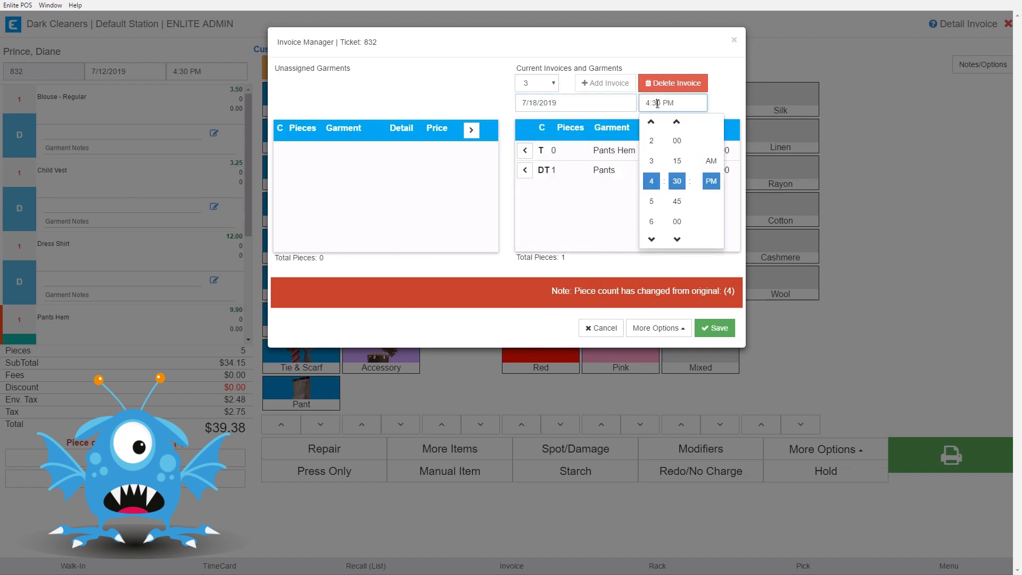
pyautogui.click(650, 203)
pyautogui.click(660, 103)
pyautogui.click(677, 140)
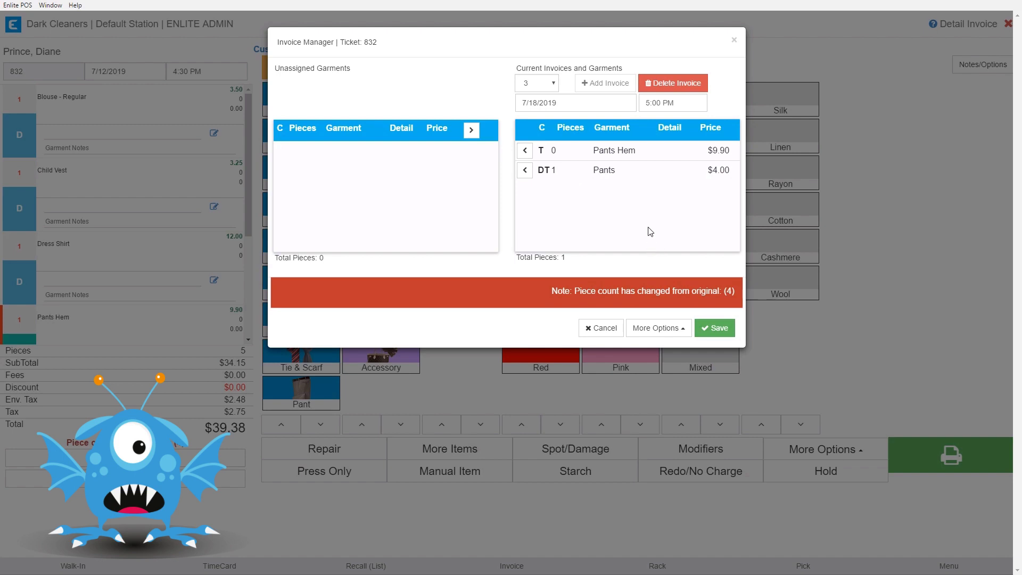
# Step: Save ticket 832's invoice split without choosing any extra saving options
pyautogui.click(663, 329)
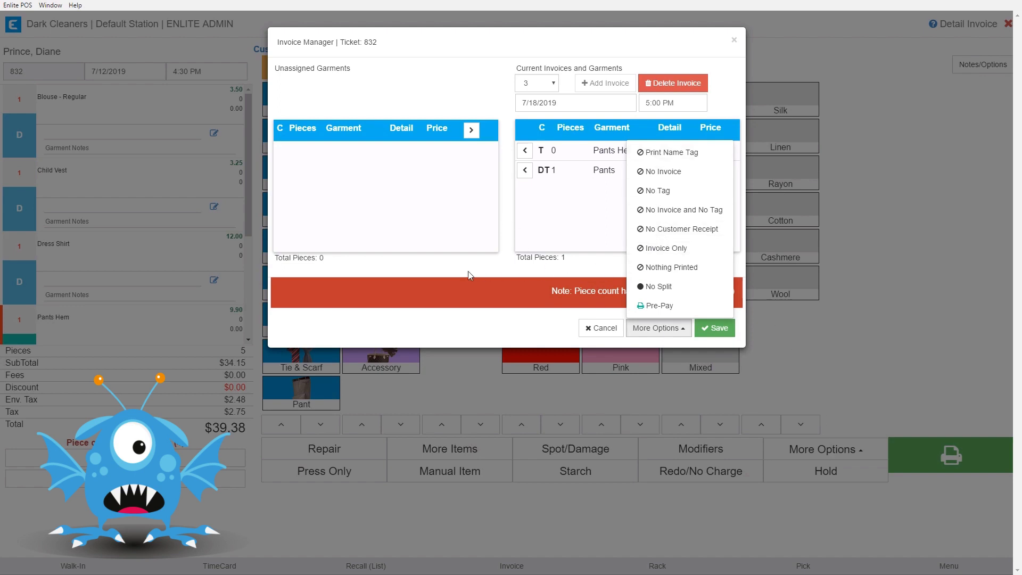
pyautogui.click(437, 270)
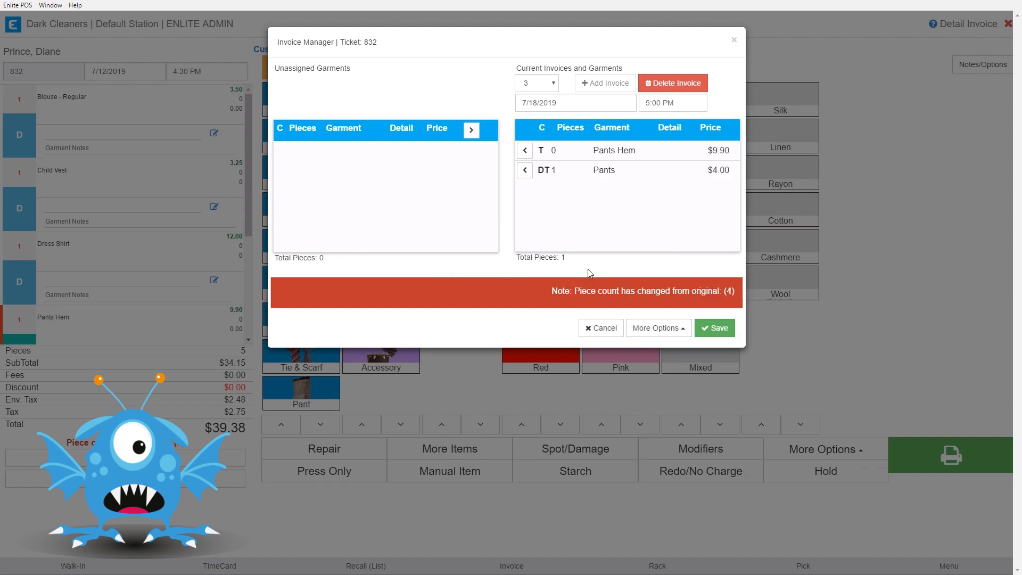
pyautogui.click(719, 328)
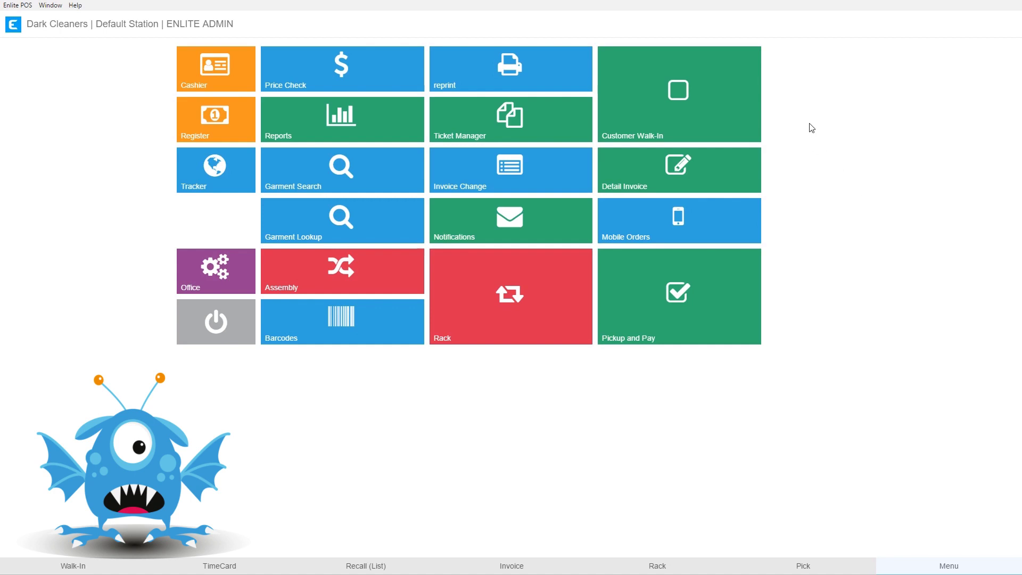
# Step: Start a Customer Walk-In, sign in with the employee PIN, and open the customer's record by name
pyautogui.click(687, 114)
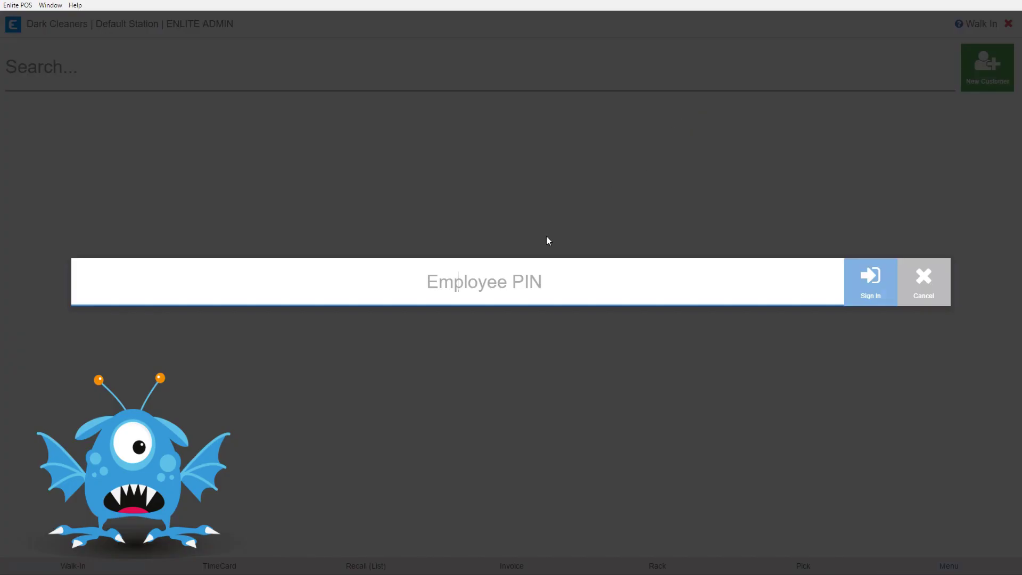
pyautogui.write('••••')
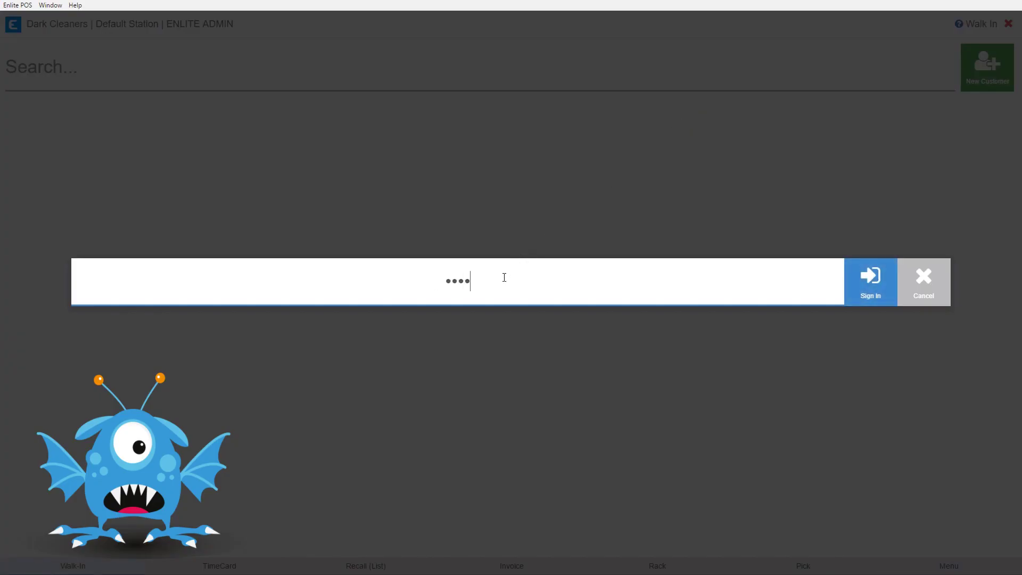
pyautogui.press('Return')
pyautogui.write('diane')
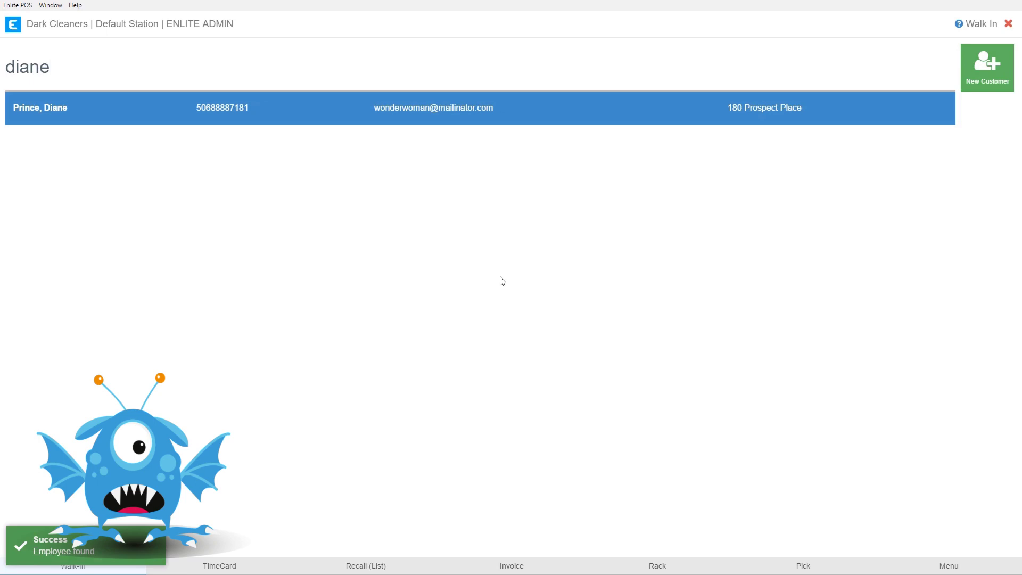
pyautogui.press('Return')
# Step: Dismiss the customer notes and membership points offer, and open Pick/Pay for invoices 832-1 to 832-3
pyautogui.click(502, 153)
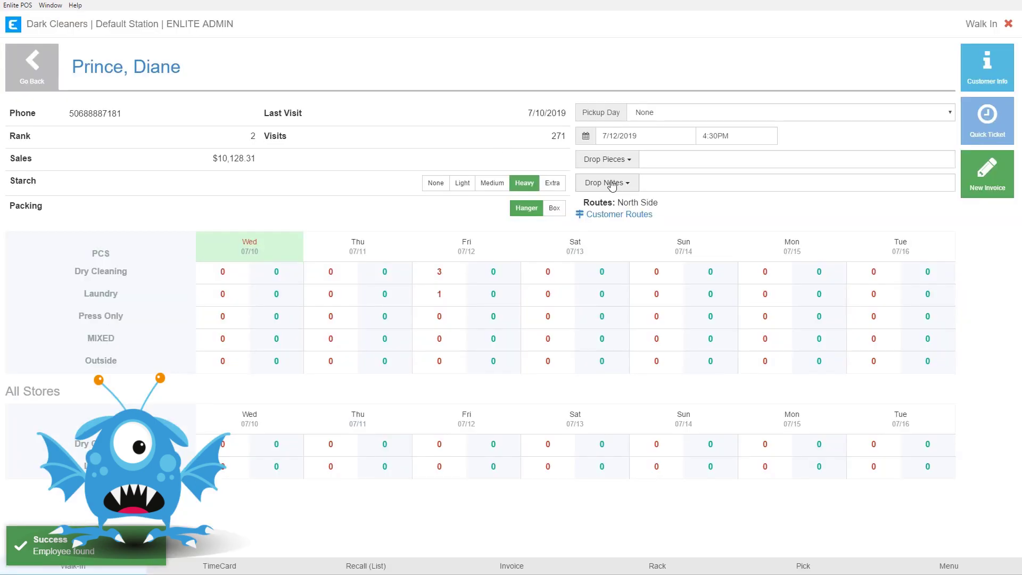
pyautogui.click(981, 232)
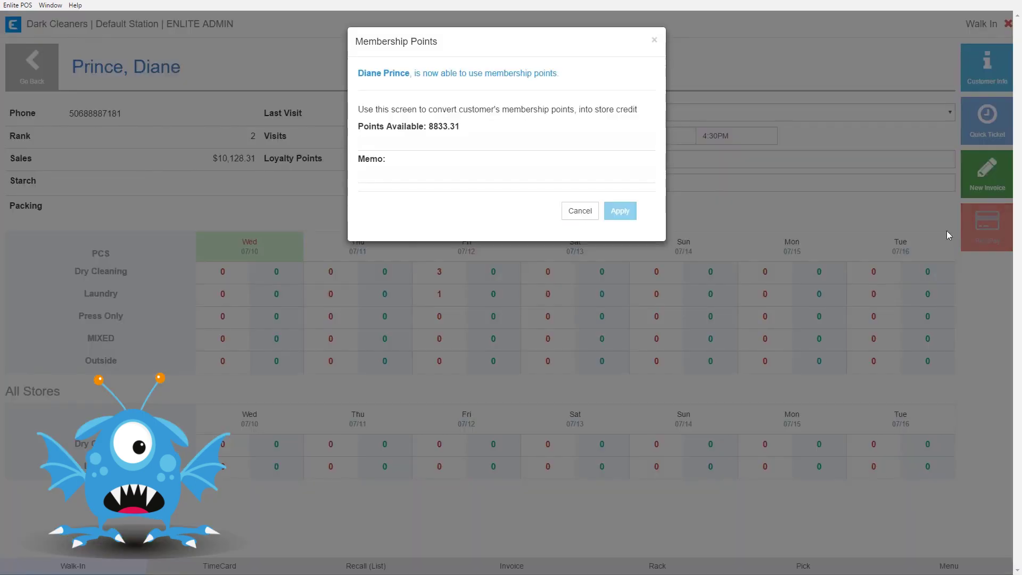
pyautogui.click(579, 209)
pyautogui.click(981, 229)
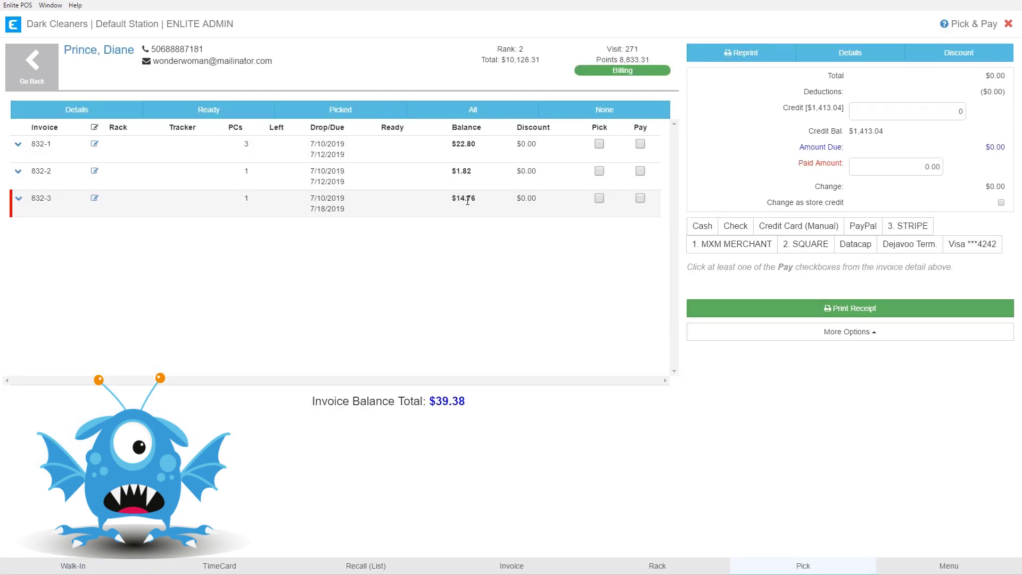
pyautogui.click(18, 145)
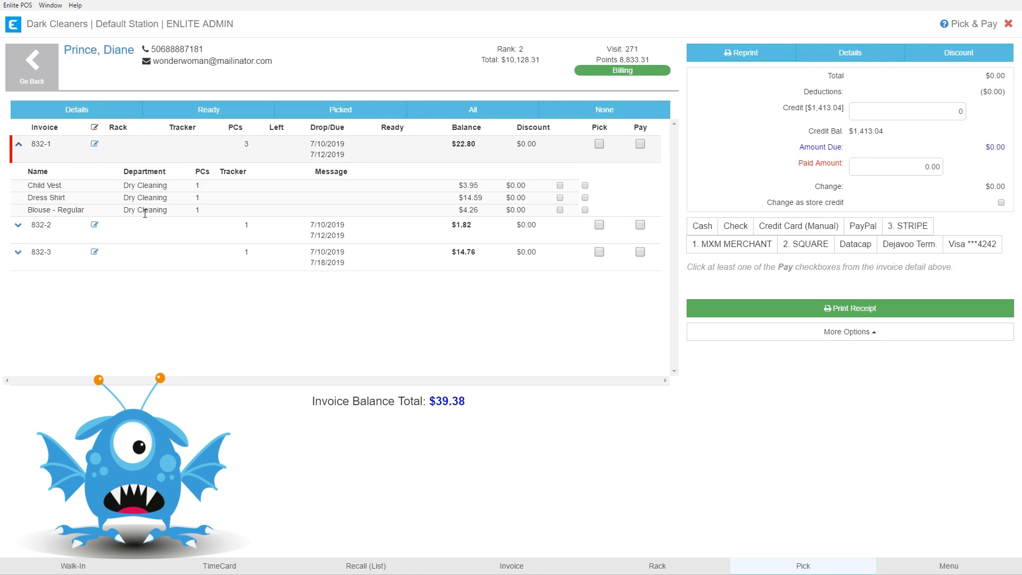
pyautogui.moveTo(311, 155); pyautogui.dragTo(345, 156)
pyautogui.click(19, 145)
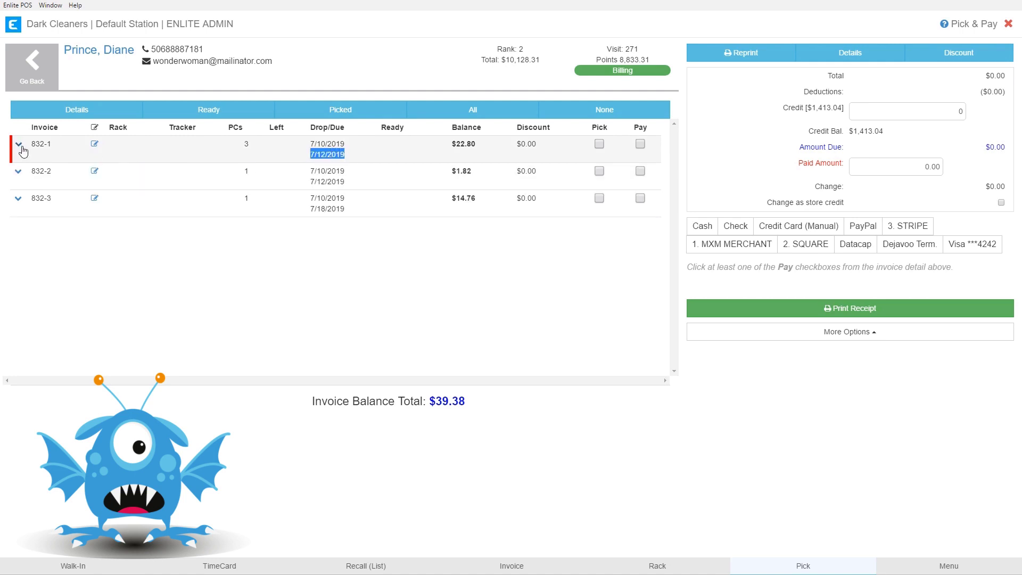
pyautogui.click(19, 173)
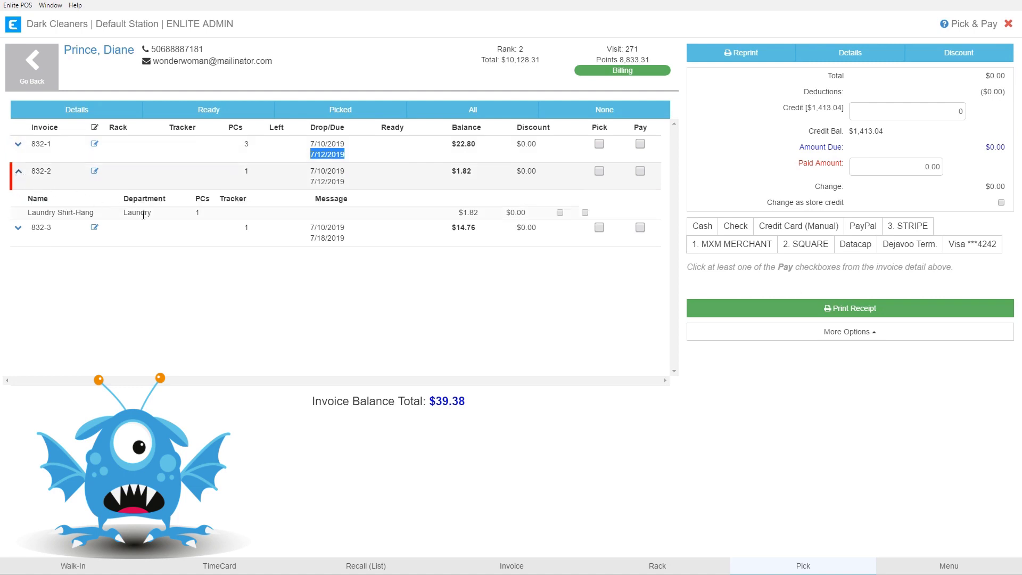
pyautogui.moveTo(309, 186)
pyautogui.mouseDown()
pyautogui.moveTo(350, 184)
pyautogui.moveTo(307, 192)
pyautogui.mouseUp()
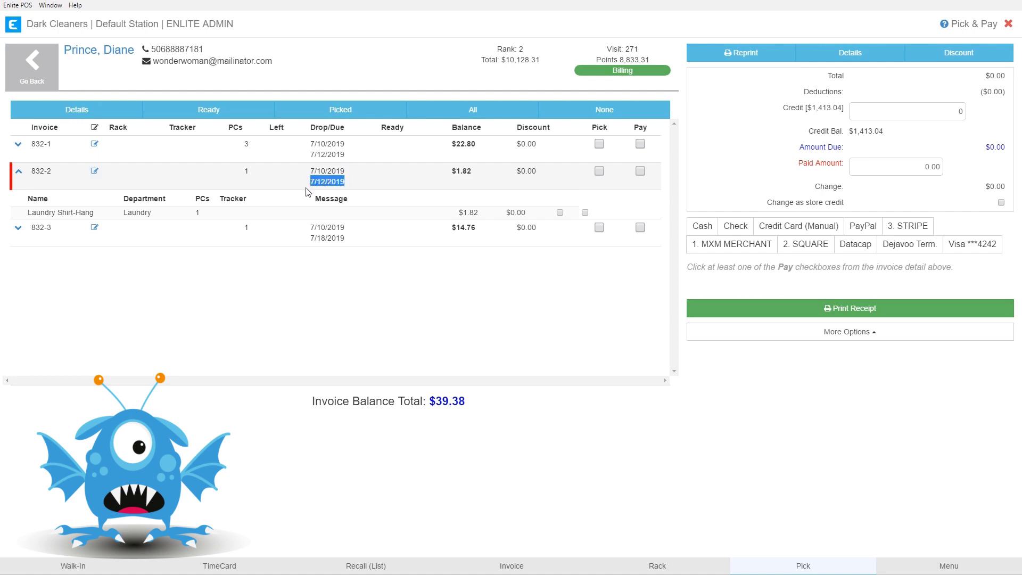
pyautogui.click(19, 173)
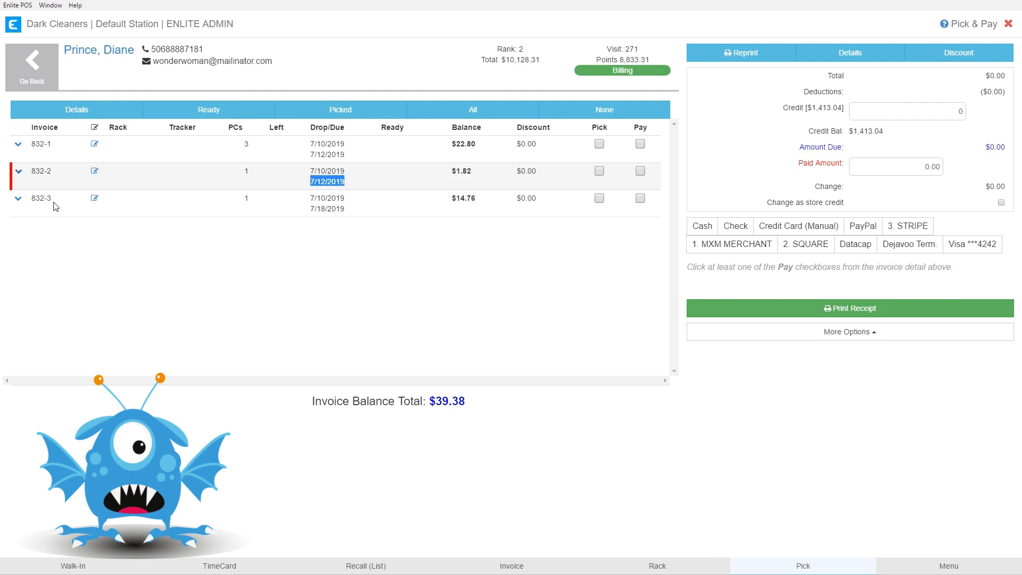
# Step: Expand invoice 832-3 and inspect its Pants Hem item in the Tailoring department
pyautogui.click(17, 200)
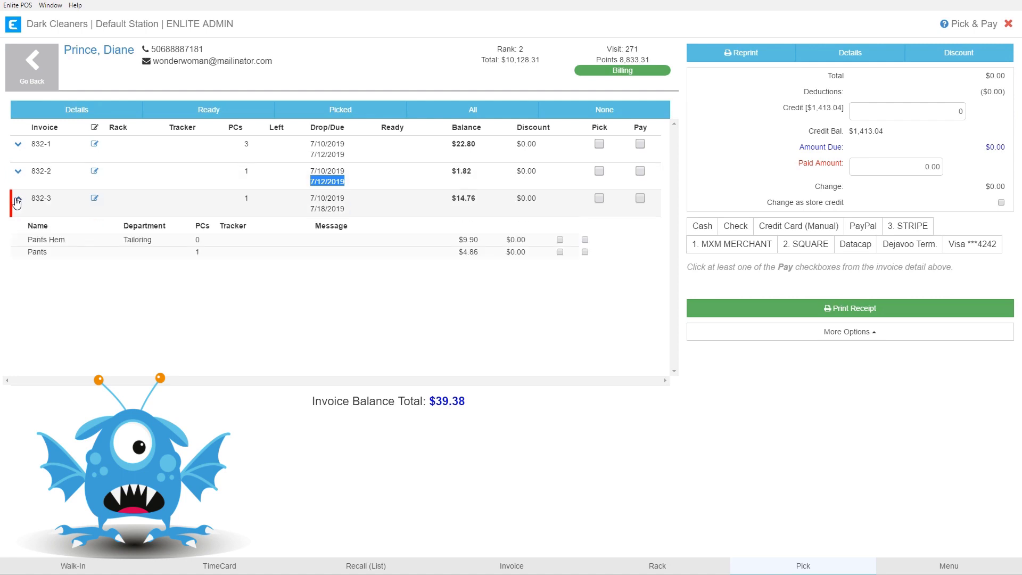
pyautogui.doubleClick(131, 241)
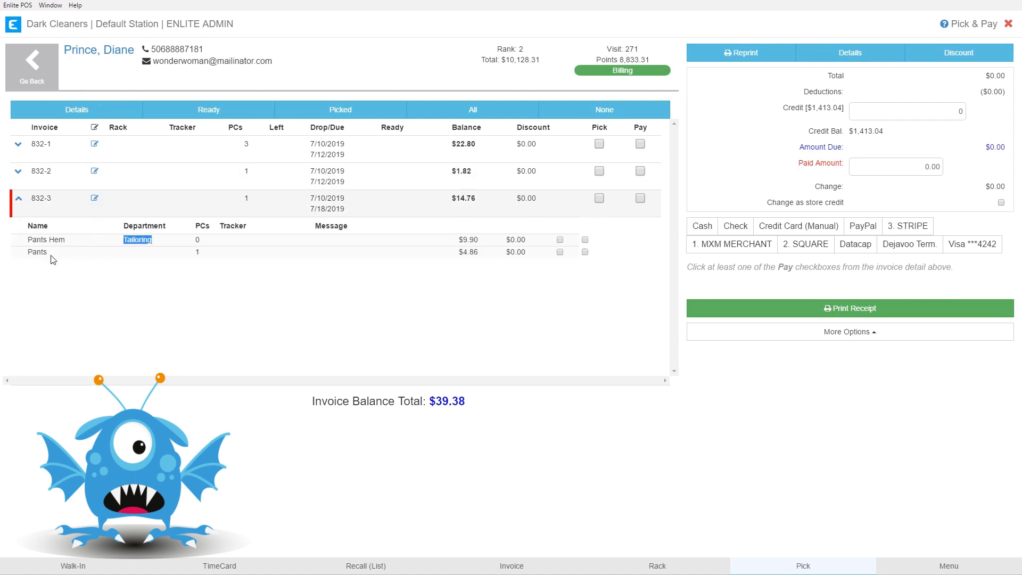
pyautogui.moveTo(33, 253); pyautogui.dragTo(73, 254)
pyautogui.click(307, 211)
# Step: Check 832-3's 7/10/2019 drop-off date, then collapse its details and deselect
pyautogui.moveTo(307, 211); pyautogui.dragTo(346, 210)
pyautogui.click(308, 210)
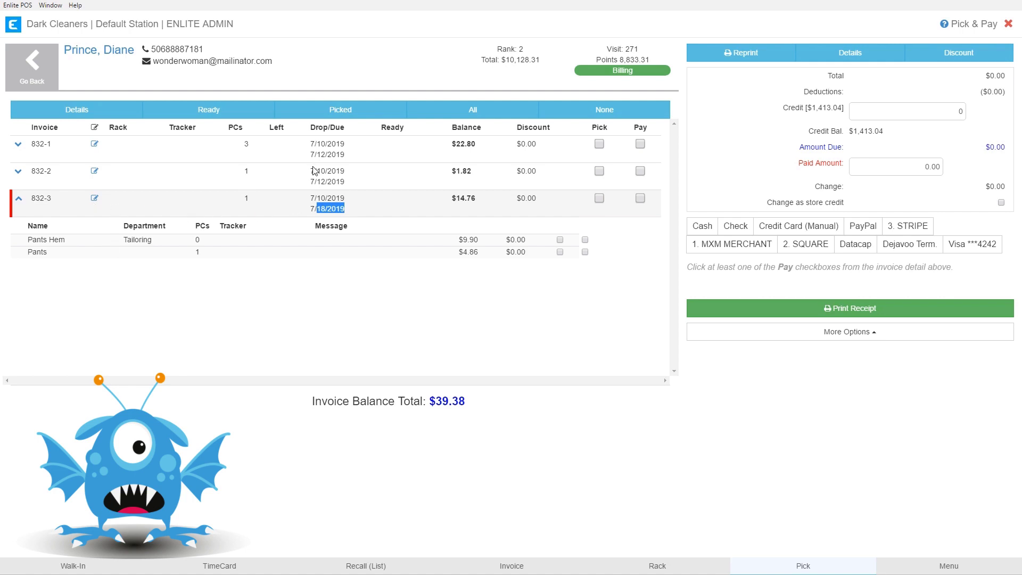
pyautogui.click(18, 200)
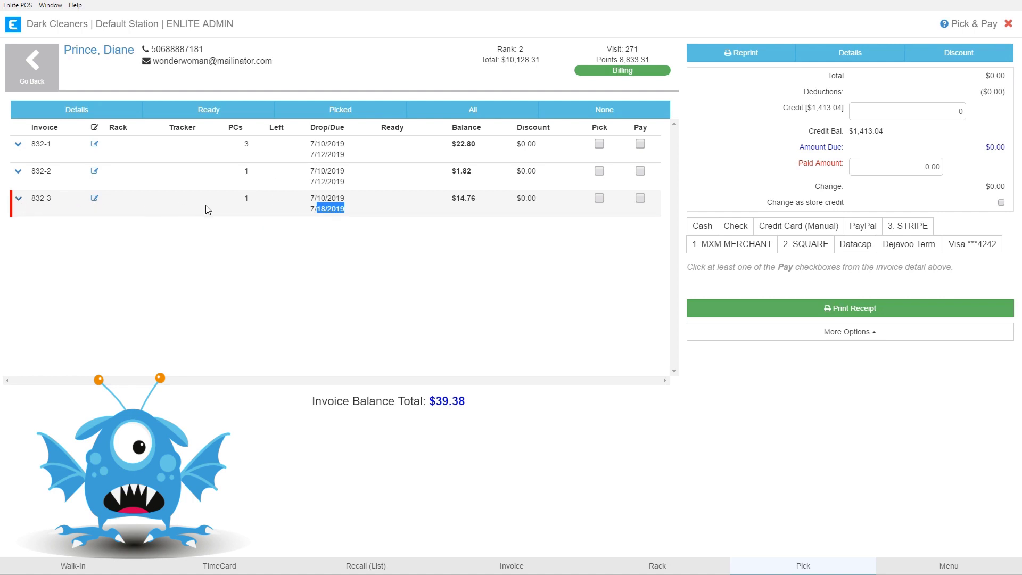
pyautogui.click(257, 253)
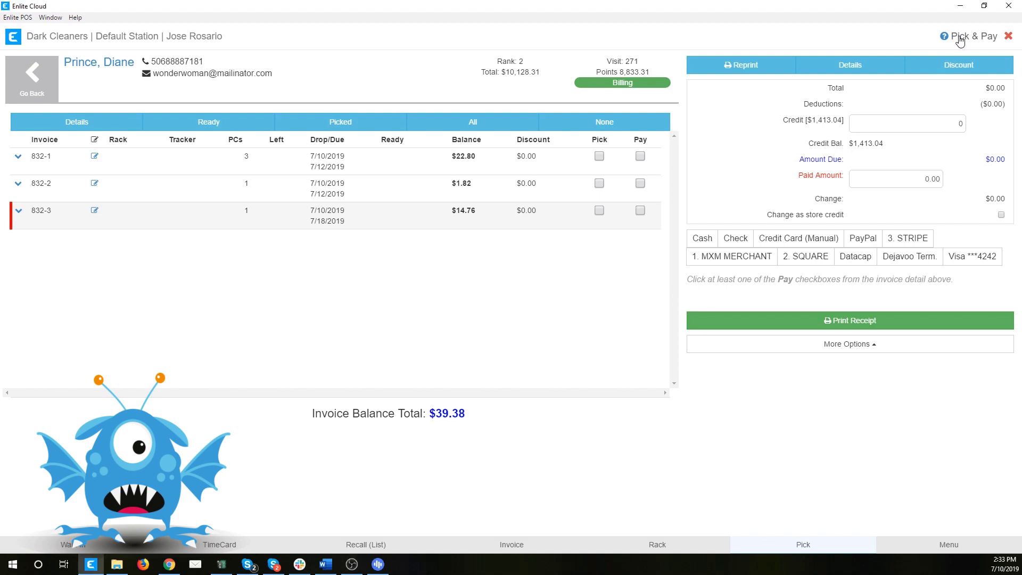
# Step: Start a customer walk-in from the main menu and sign in with the employee PIN
pyautogui.click(960, 38)
pyautogui.click(647, 121)
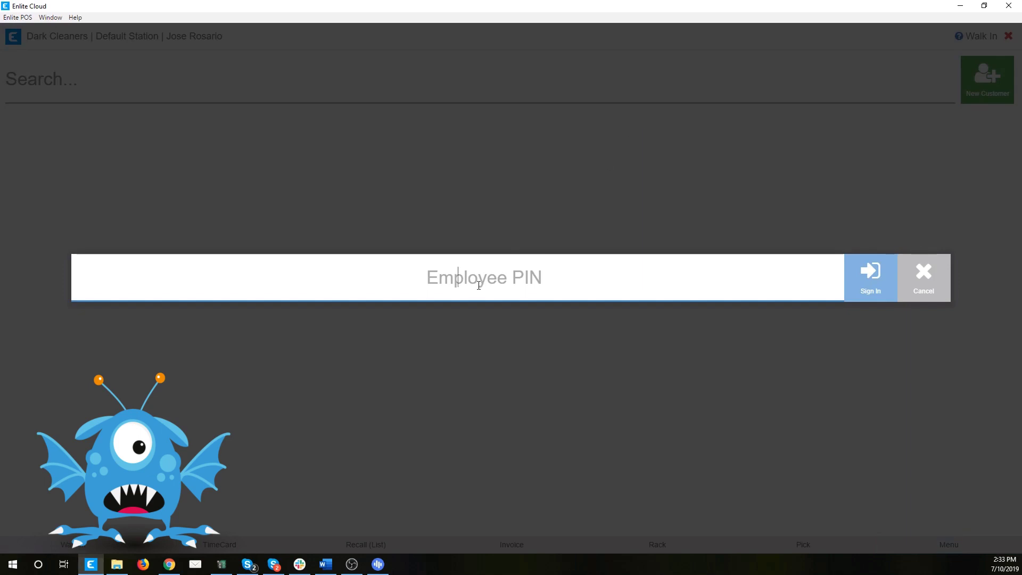
pyautogui.write('1111')
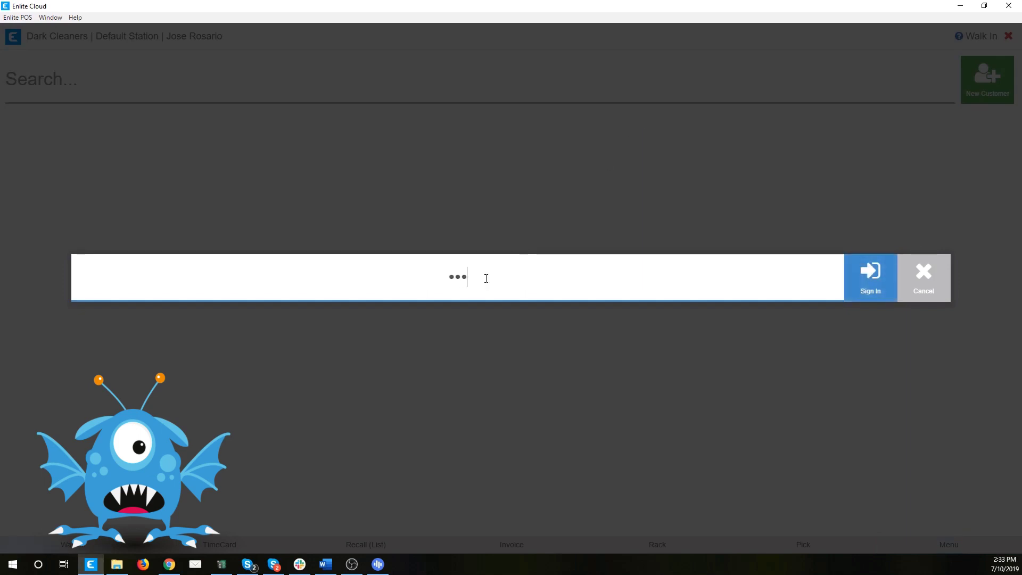
pyautogui.press('Return')
# Step: Find the customer by name, dismiss her prompts and notes, and start a new invoice
pyautogui.write('diane')
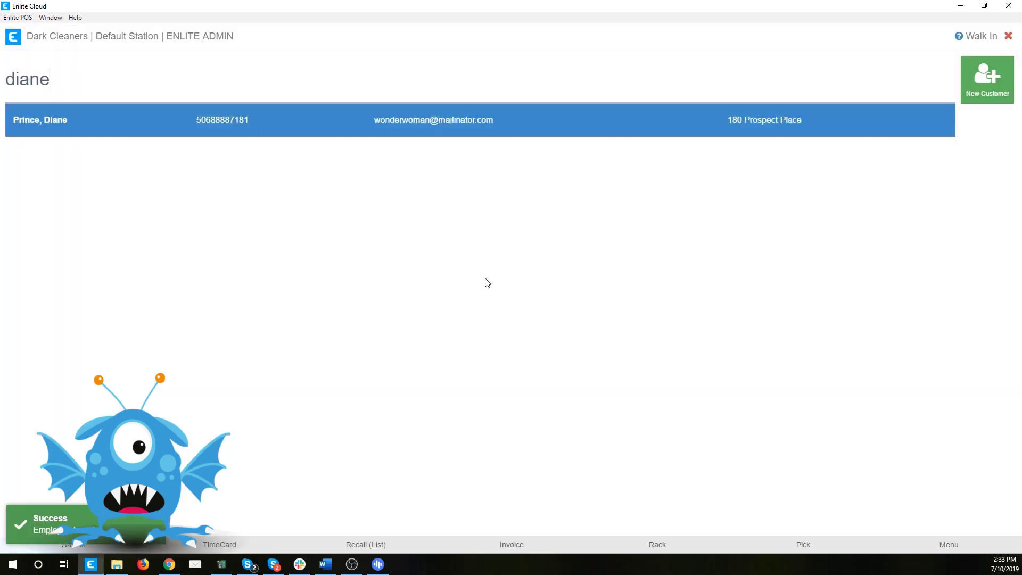
pyautogui.press('Return')
pyautogui.click(577, 223)
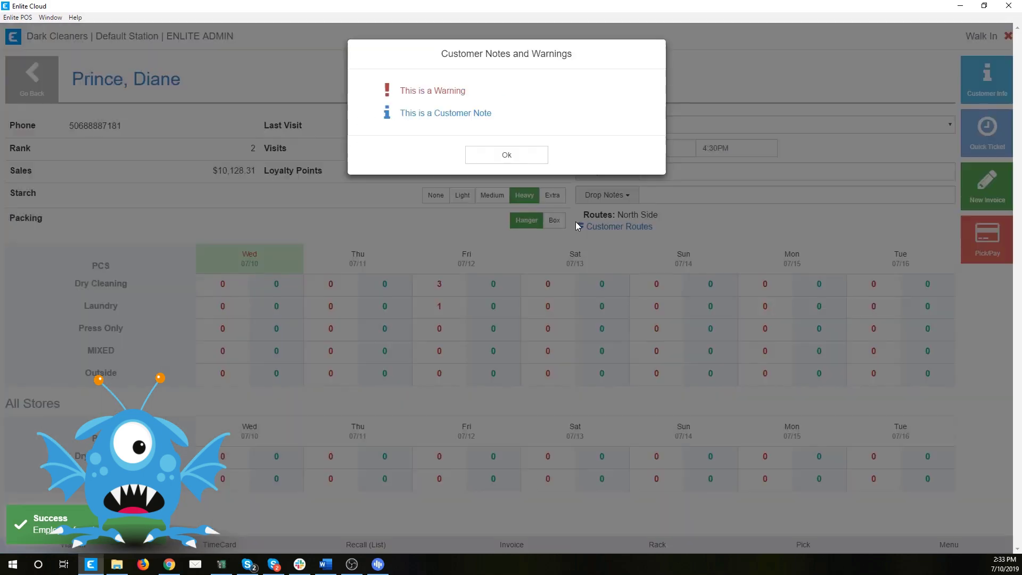
pyautogui.click(532, 159)
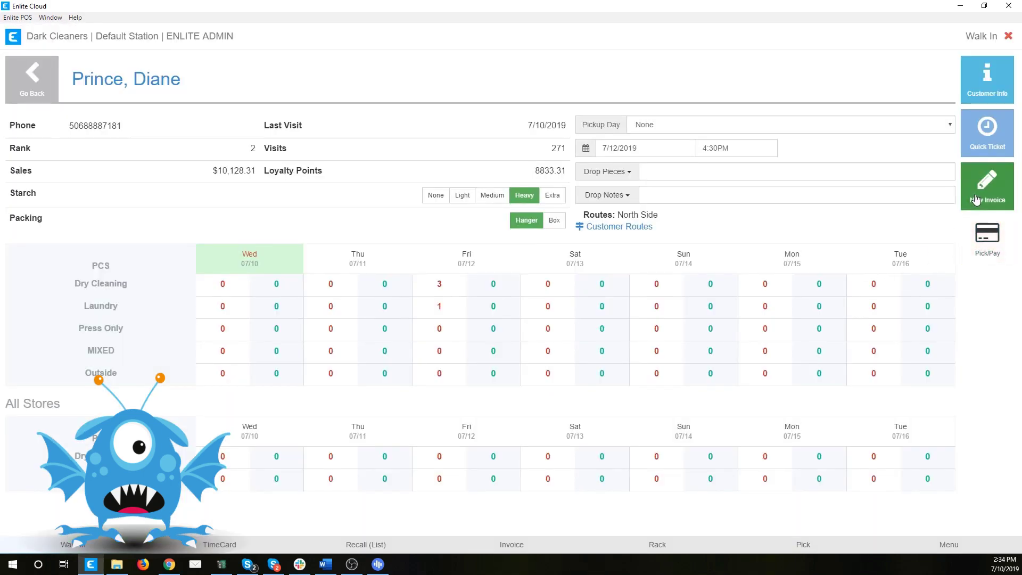
pyautogui.click(977, 198)
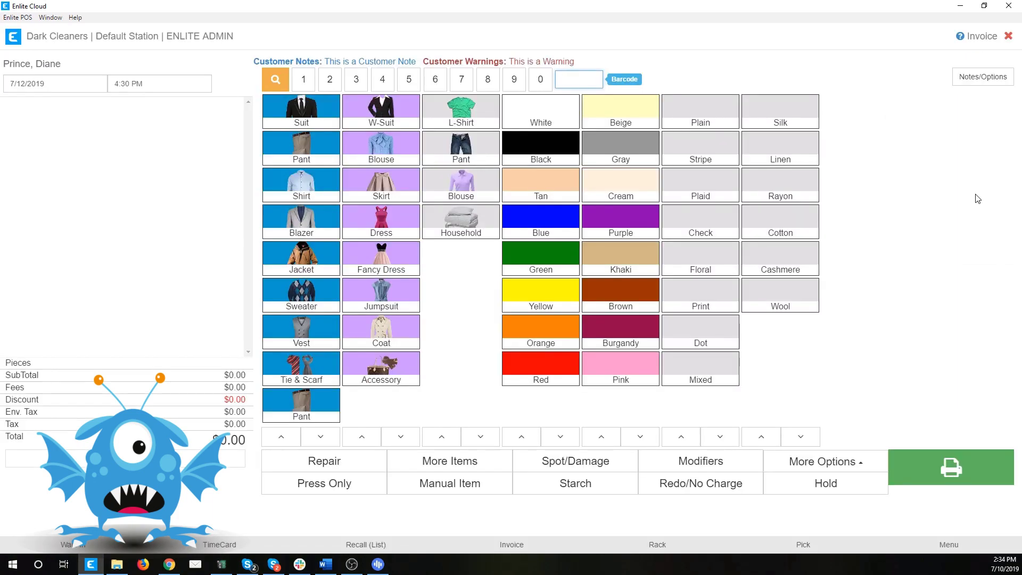
# Step: Add Pants, Dress Shirt, Blazer and an M 1/2 Soles Leather repair, totalling $41.50
pyautogui.click(295, 155)
pyautogui.click(294, 193)
pyautogui.click(294, 229)
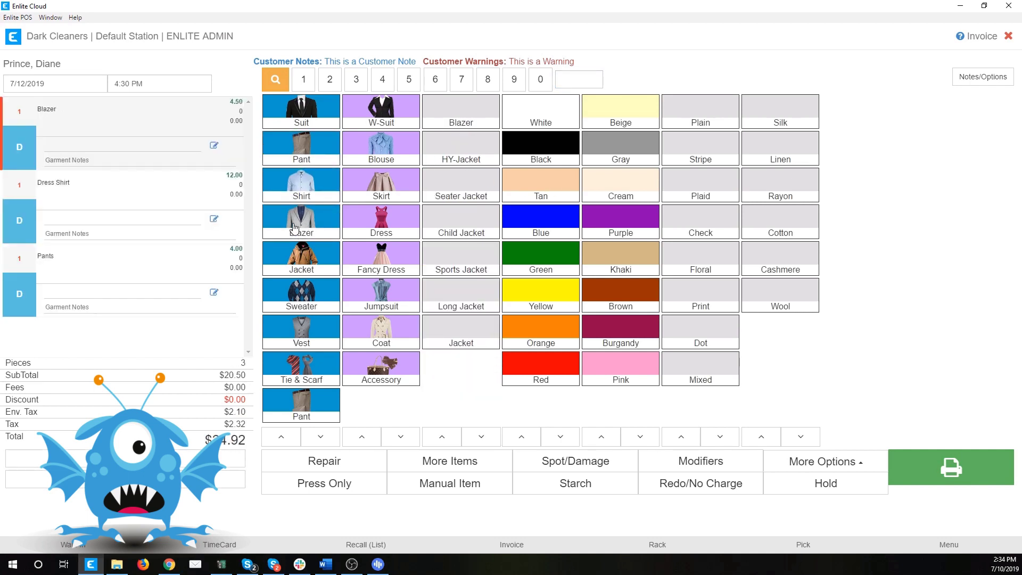
pyautogui.click(450, 461)
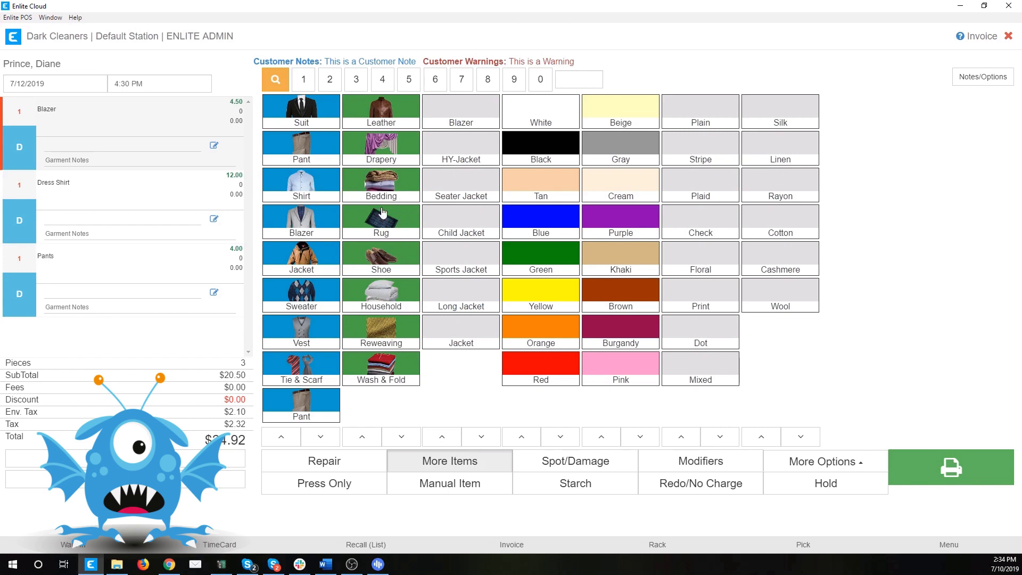
pyautogui.click(381, 259)
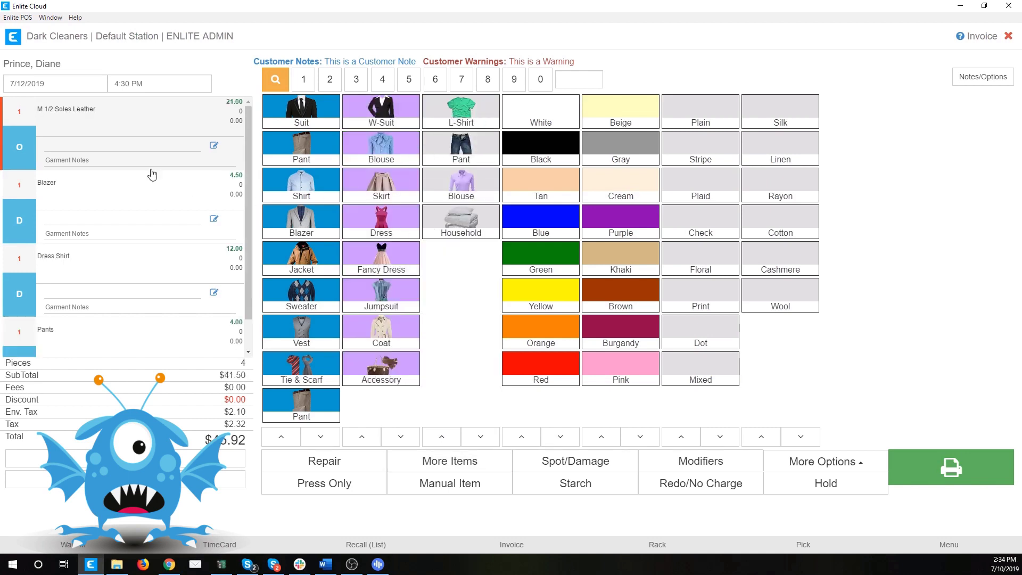
pyautogui.scroll(-1, 151, 170)
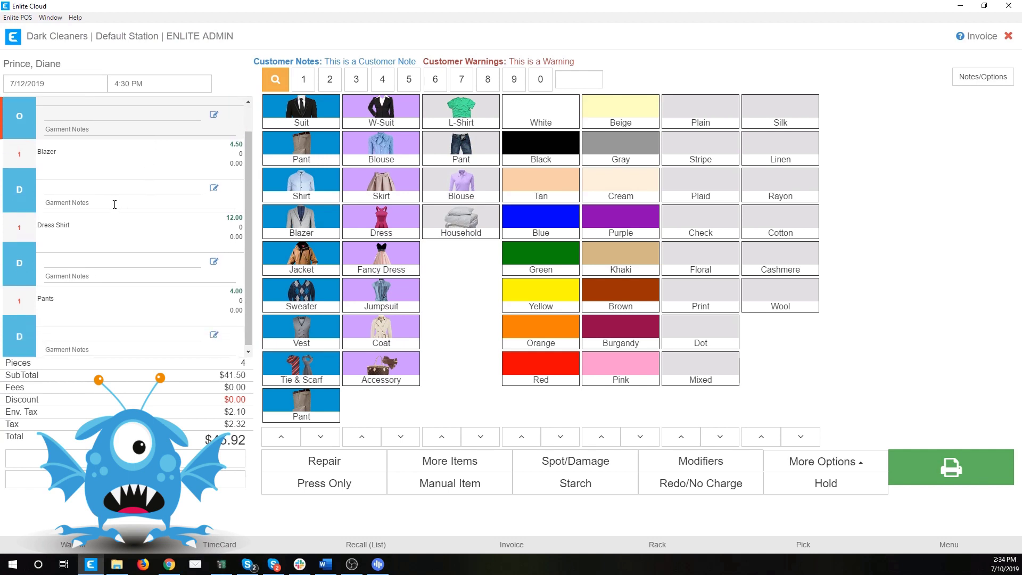
pyautogui.scroll(1, 107, 191)
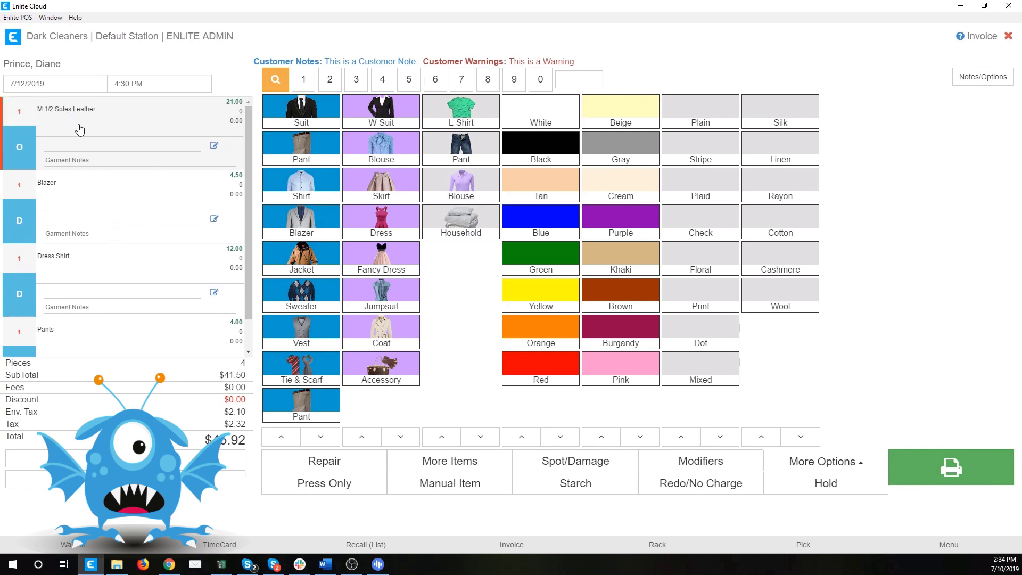
pyautogui.scroll(-1, 91, 158)
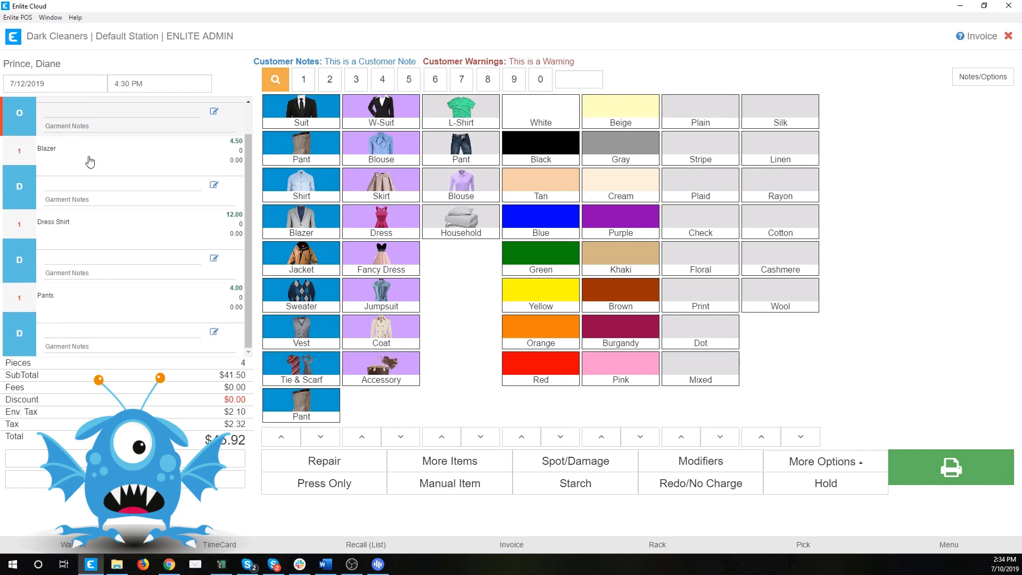
pyautogui.scroll(1, 118, 200)
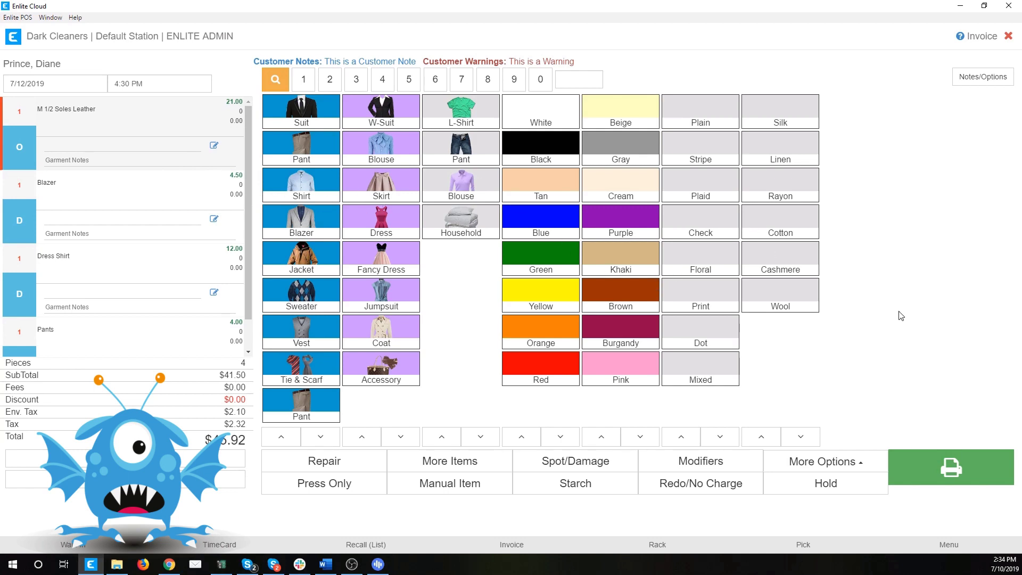
# Step: Open the Invoice Manager via More Options > Print (Manual) and check the invoice list
pyautogui.click(863, 466)
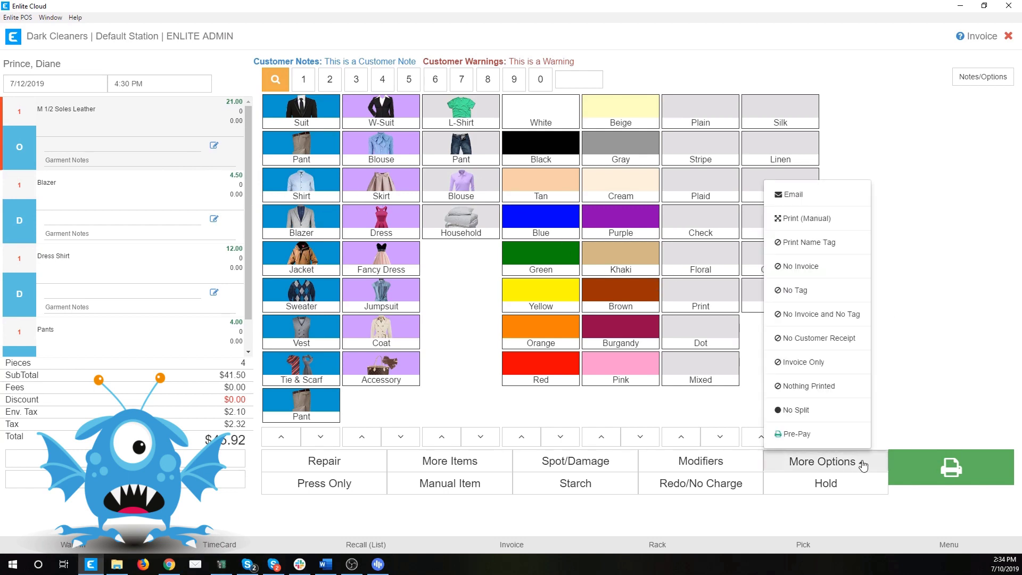
pyautogui.click(817, 221)
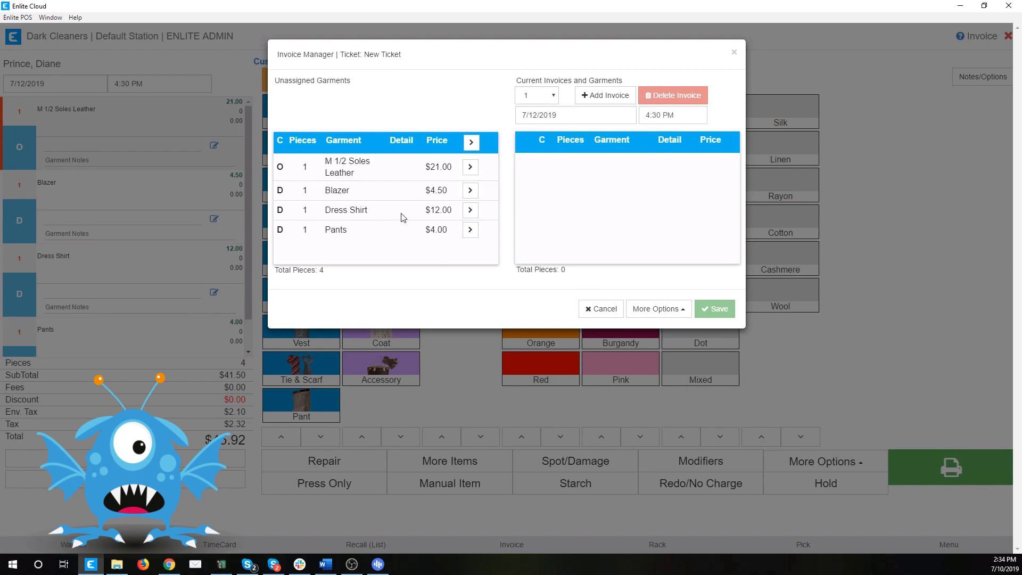
pyautogui.click(554, 96)
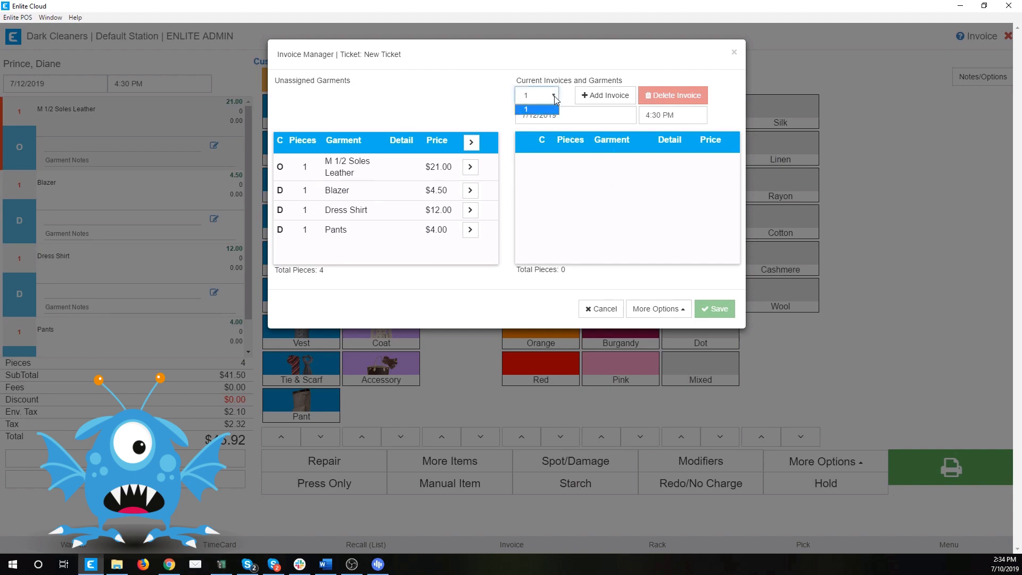
pyautogui.click(482, 100)
# Step: Move the Blazer, Dress Shirt and Pants onto invoice 1
pyautogui.click(471, 191)
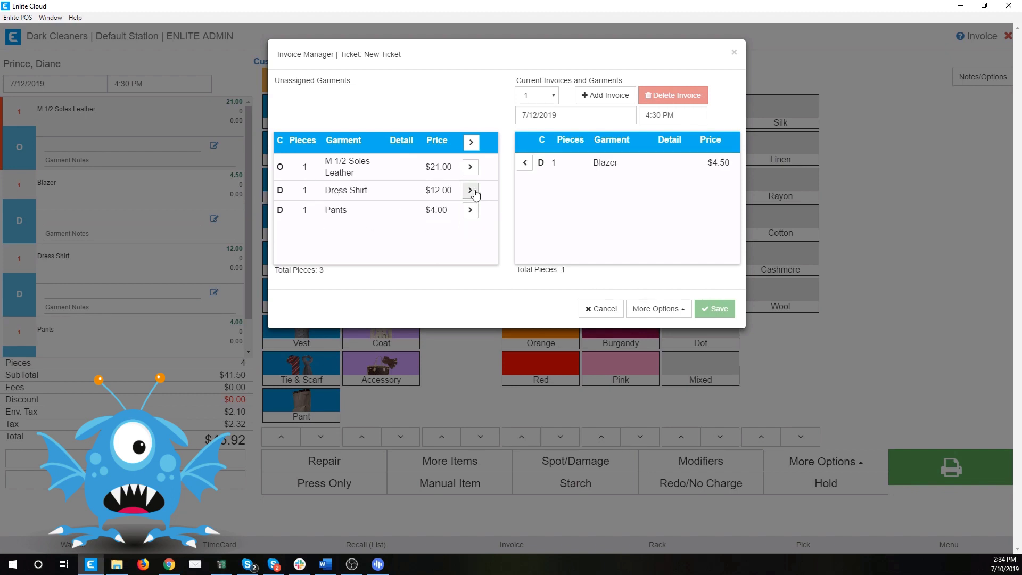
pyautogui.click(472, 190)
pyautogui.click(472, 190)
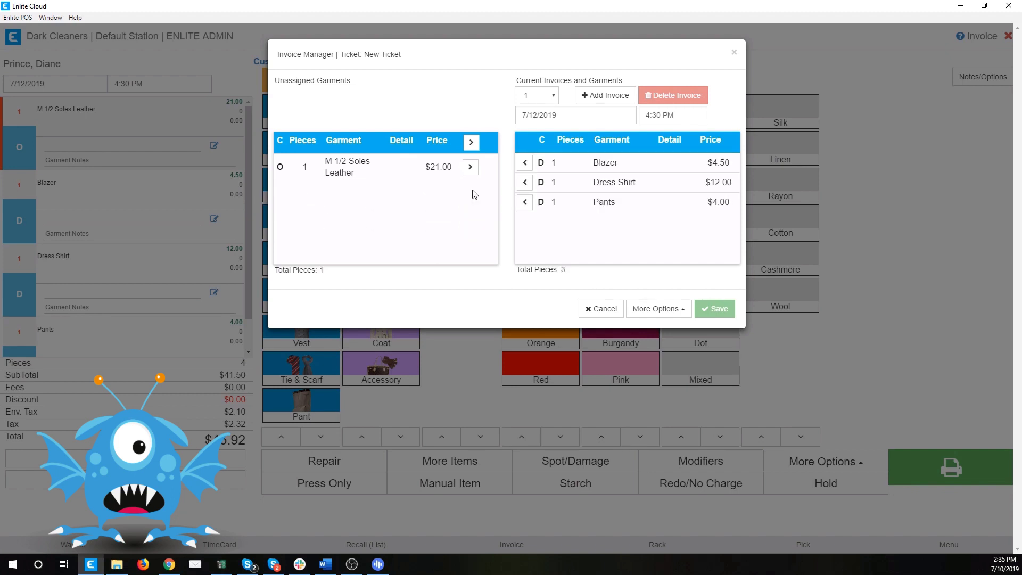
# Step: Add invoice 2 due 7/24/2019 and put the M 1/2 Soles Leather repair on it
pyautogui.click(596, 96)
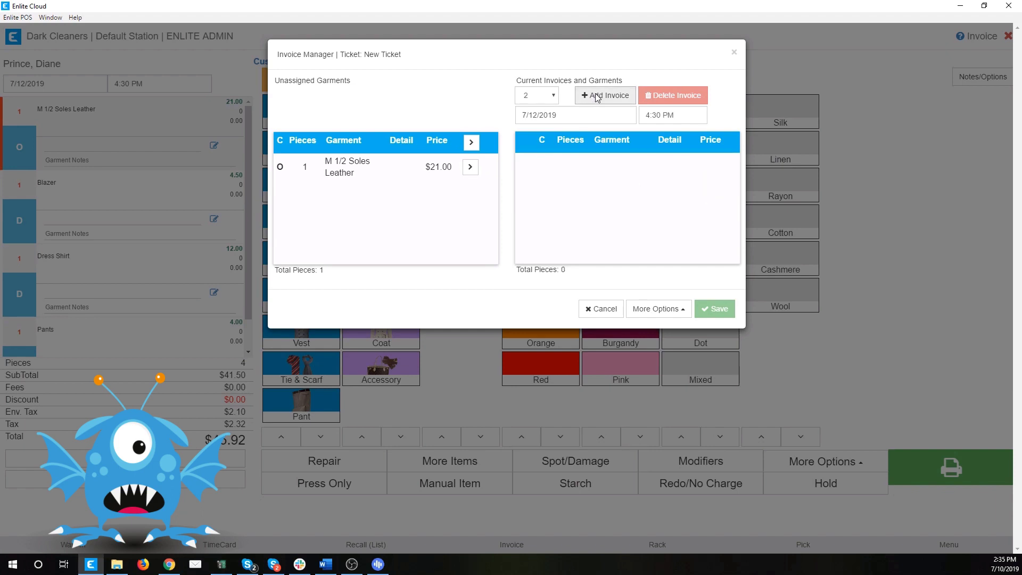
pyautogui.click(544, 115)
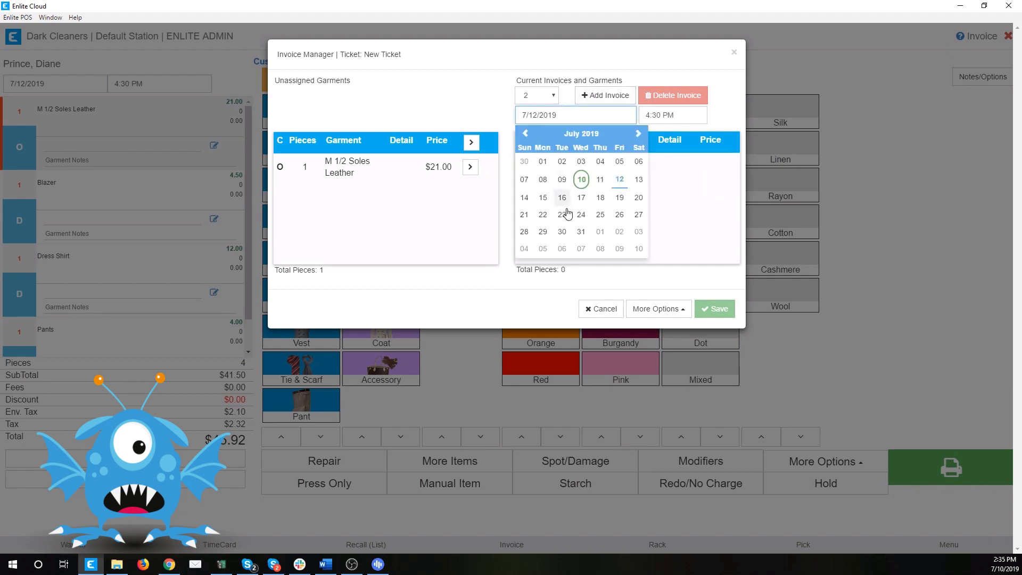
pyautogui.click(581, 218)
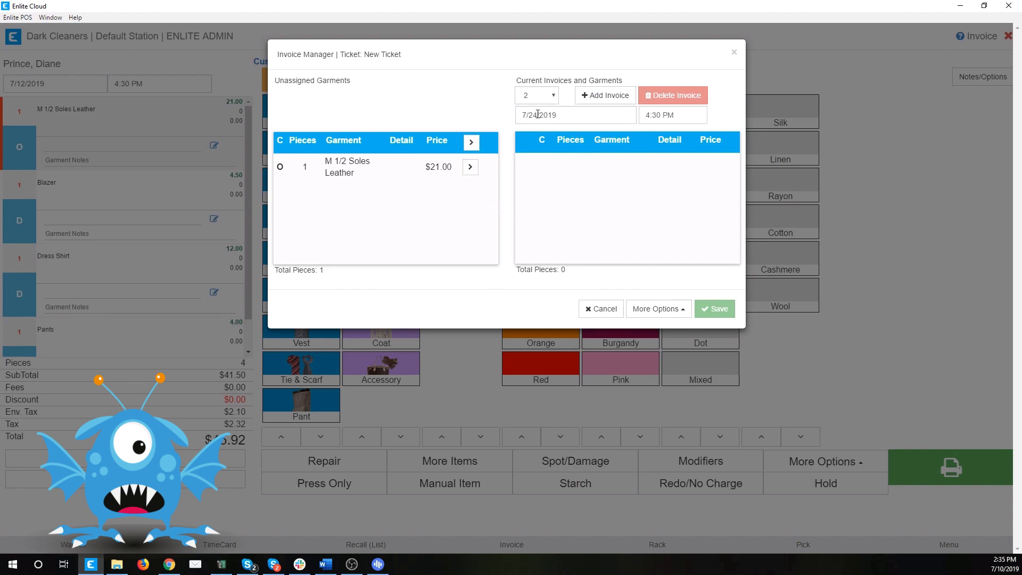
pyautogui.click(471, 167)
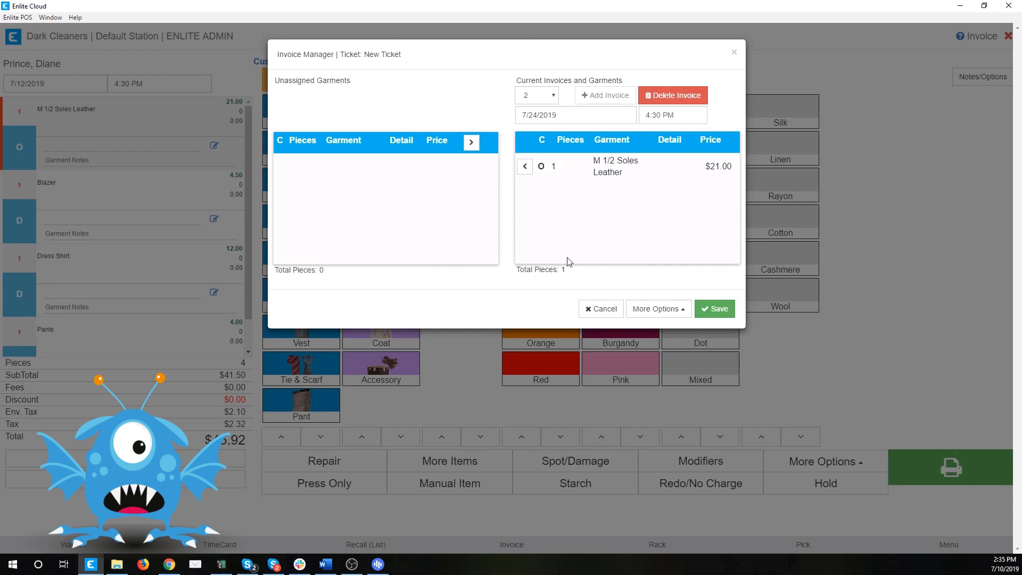
# Step: Review invoice 1 and then invoice 2 to confirm the garment split
pyautogui.click(550, 101)
pyautogui.click(534, 109)
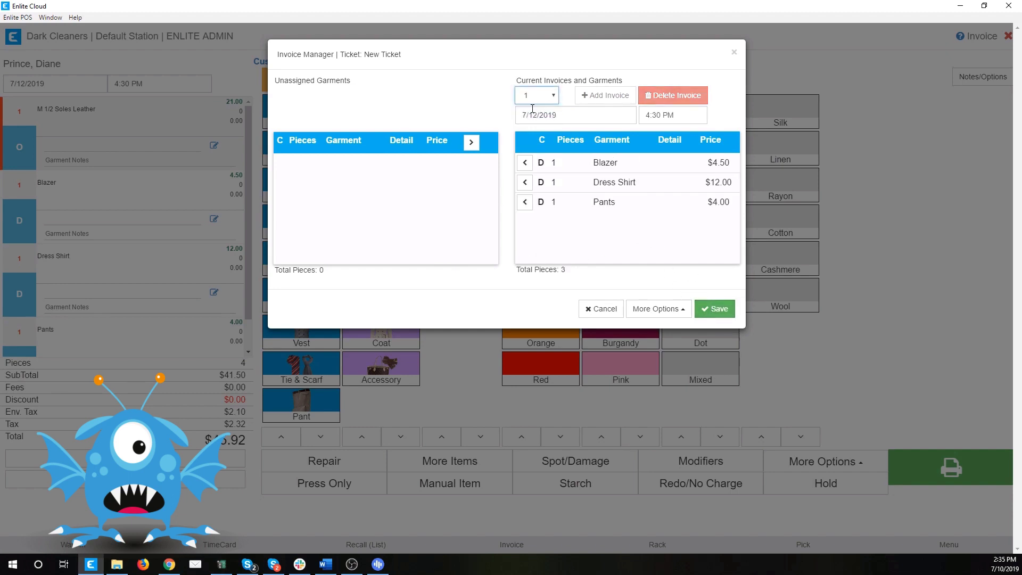
pyautogui.click(538, 101)
pyautogui.click(535, 118)
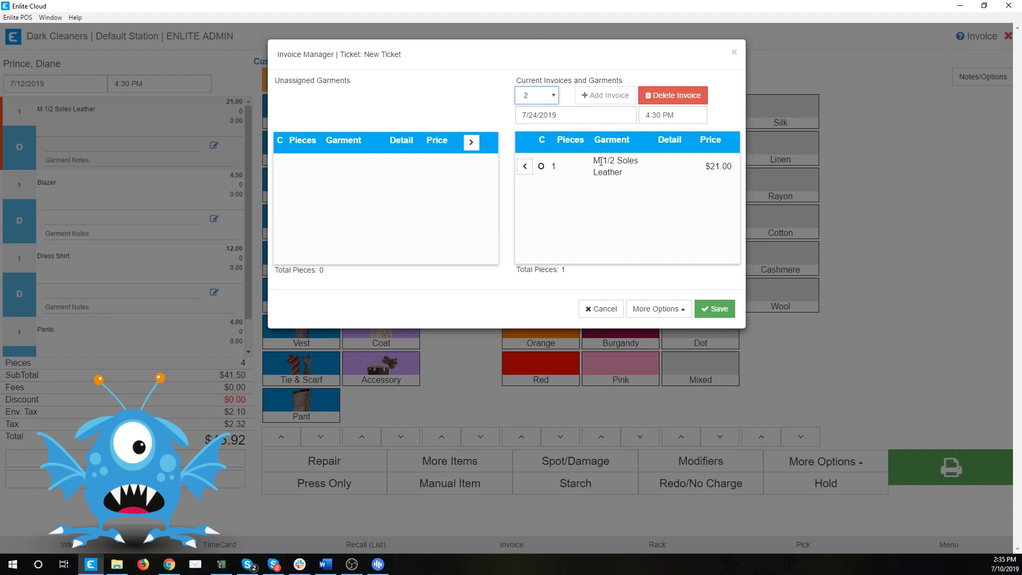
# Step: Save the ticket as 833 and cancel the PIN prompt to reach the main menu
pyautogui.click(717, 309)
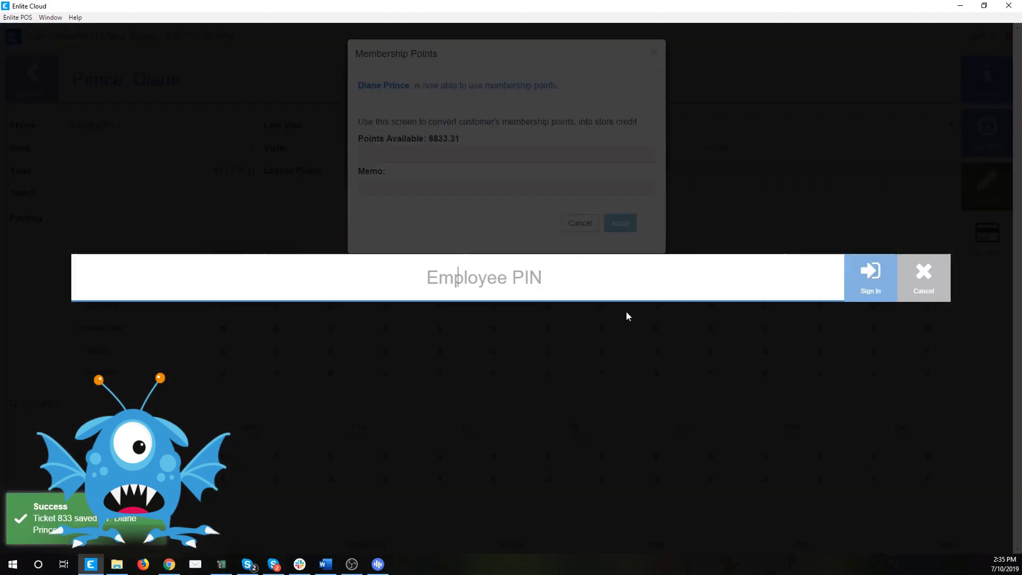
pyautogui.click(924, 278)
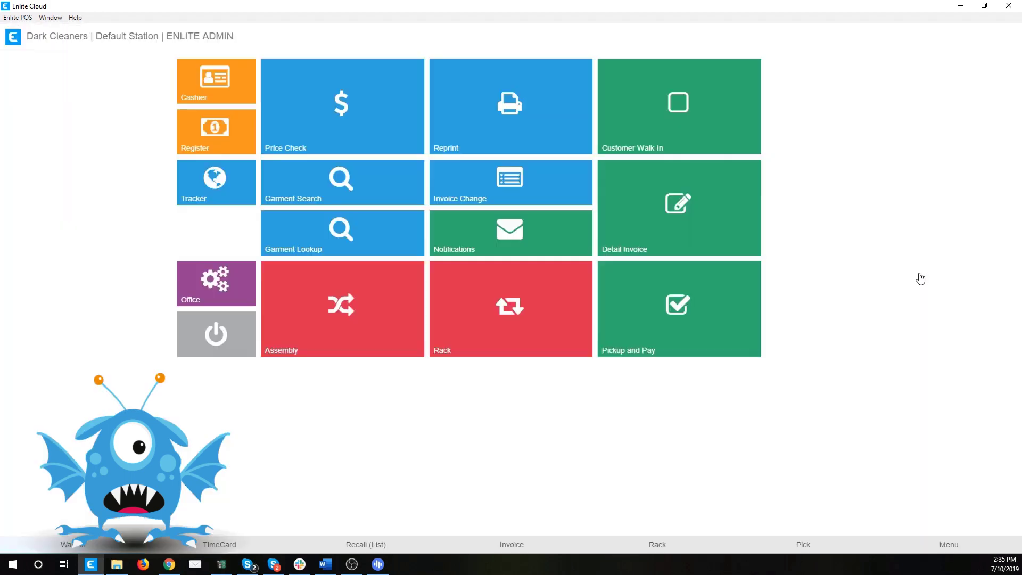